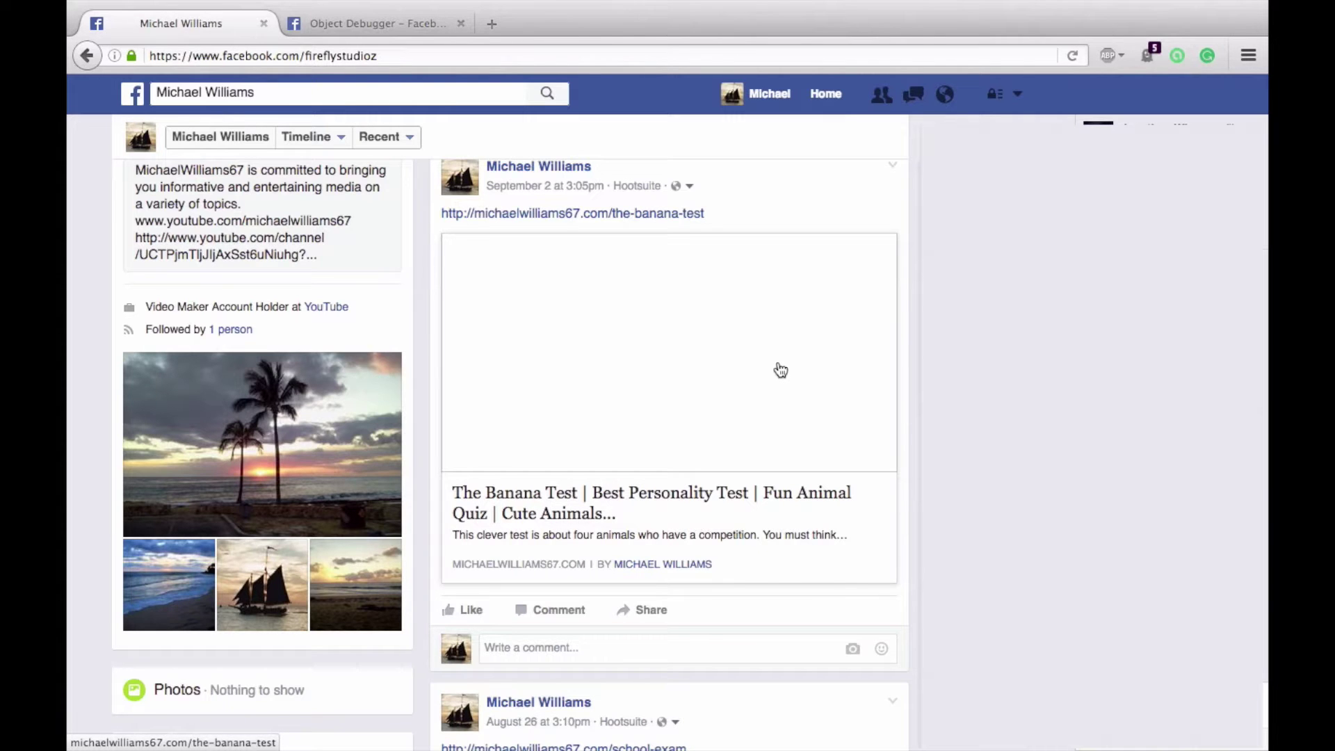
# Run Refresh share attachment on the Banana Test post from its options menu.
pyautogui.scroll(1, 813, 229)
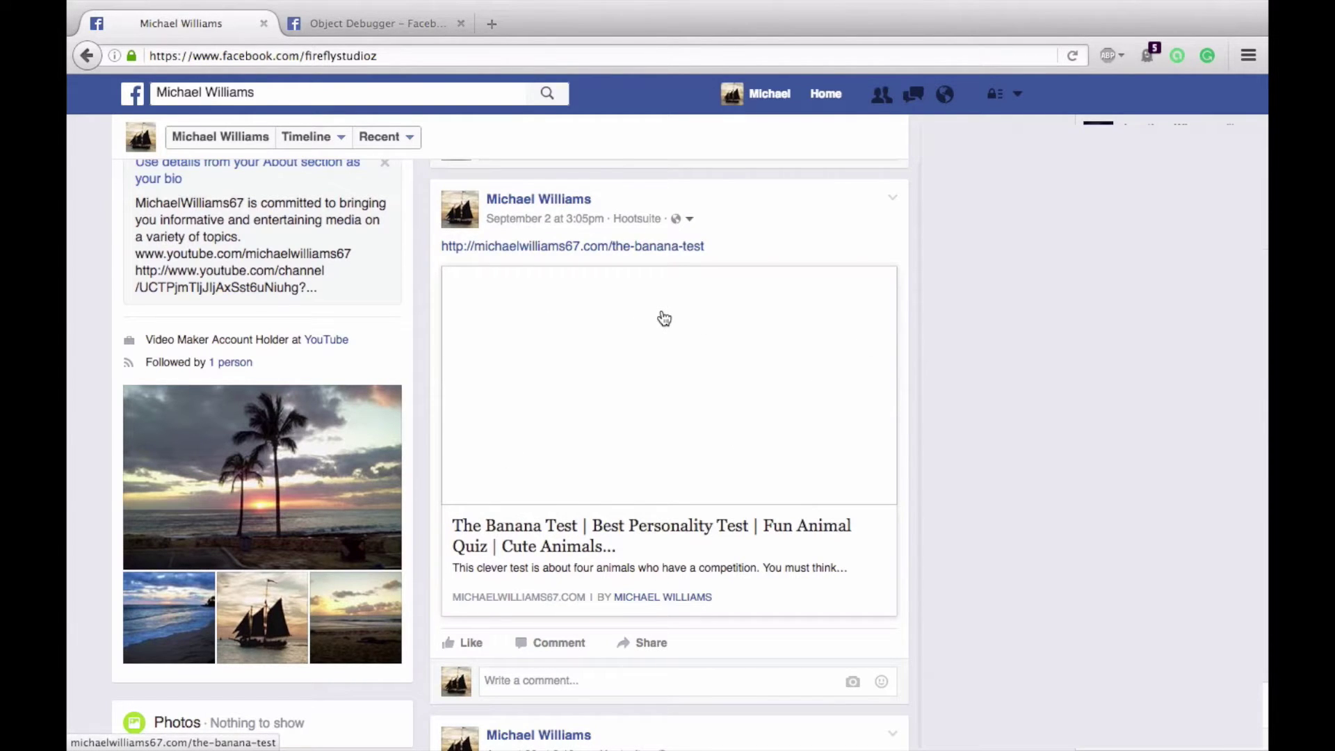
pyautogui.click(892, 199)
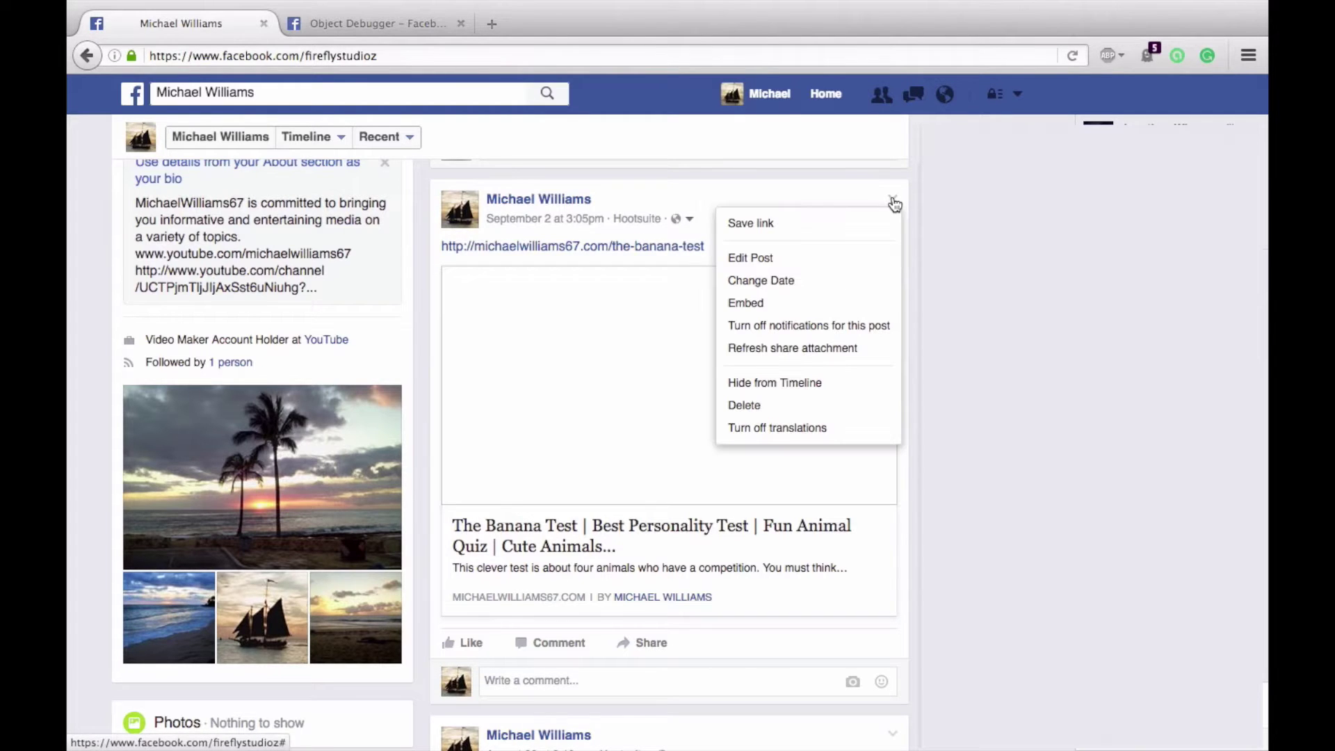
pyautogui.click(799, 347)
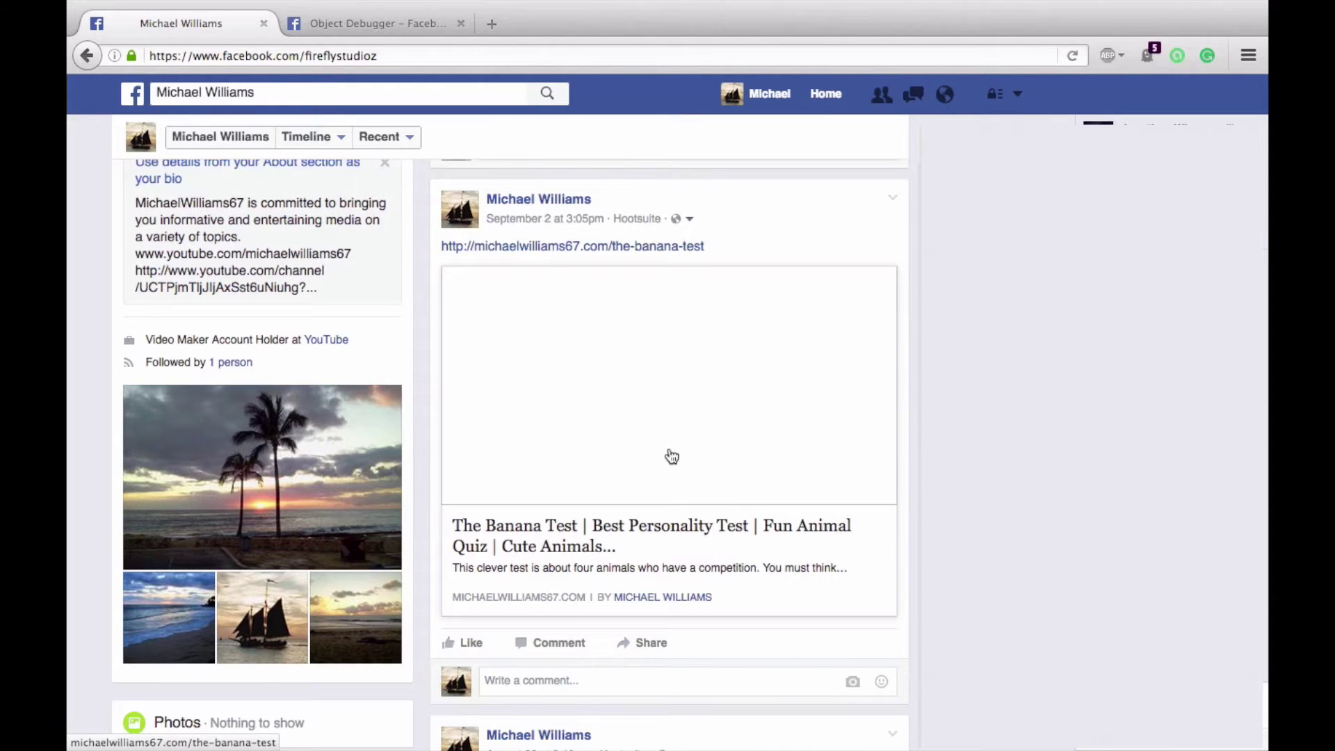
pyautogui.scroll(15, 672, 457)
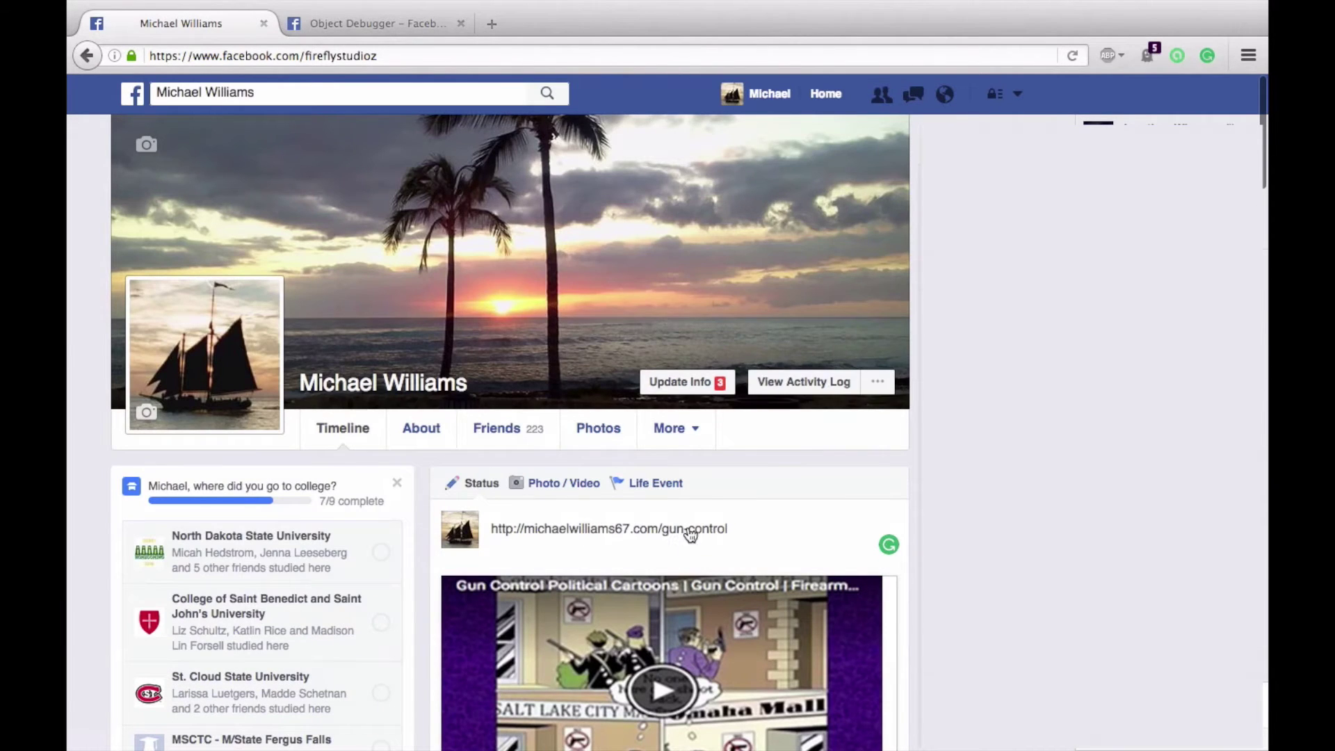
pyautogui.tripleClick(511, 527)
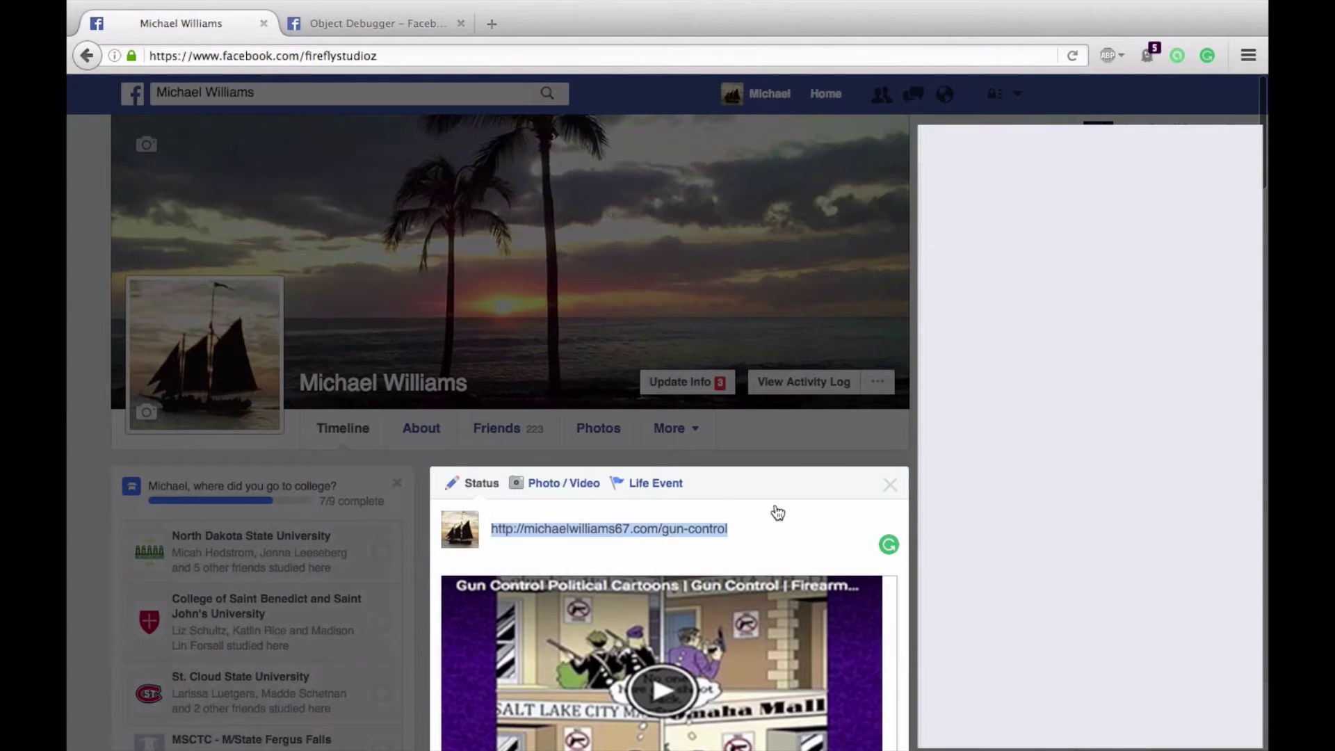
pyautogui.write('http://michaelwilliams67.com/the-banana-test')
pyautogui.scroll(-1, 774, 509)
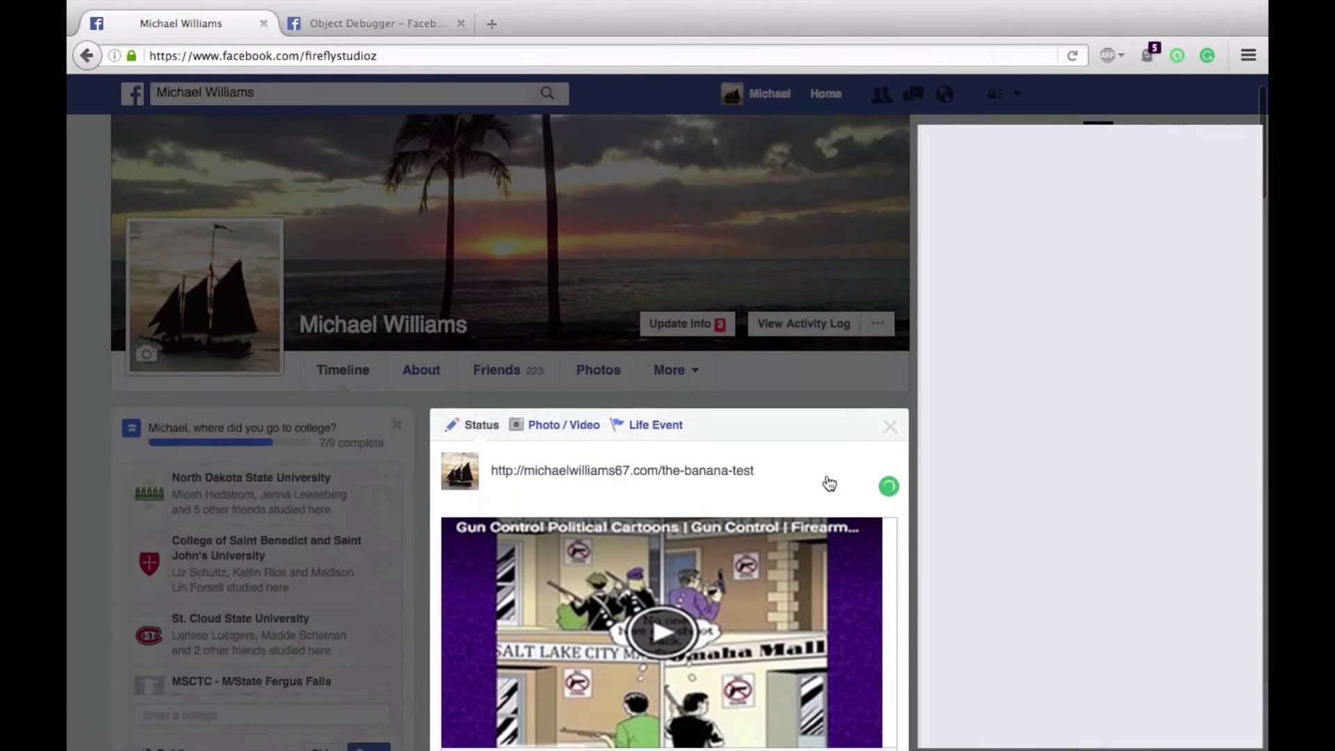
pyautogui.click(1074, 61)
pyautogui.click(880, 366)
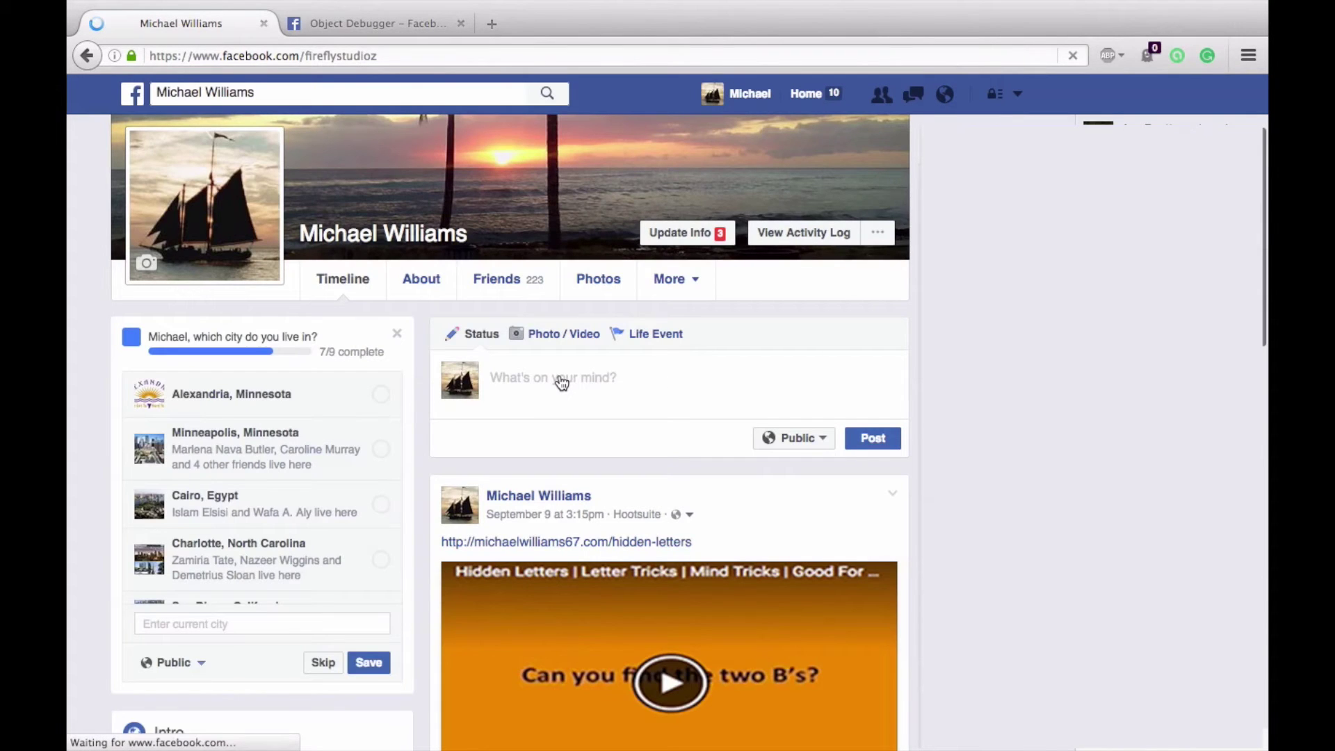
pyautogui.click(562, 383)
pyautogui.write('http://michaelwilliams67.com/the-banana-test')
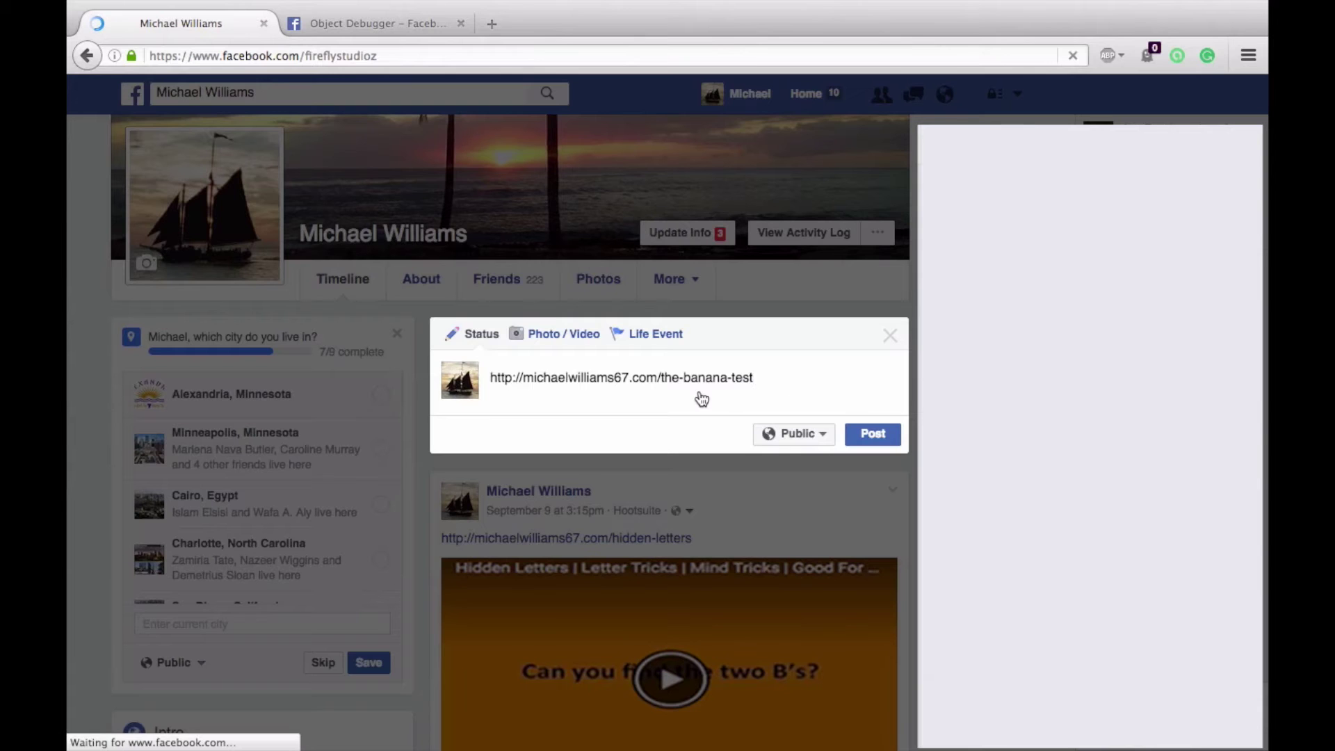
pyautogui.scroll(-1, 778, 379)
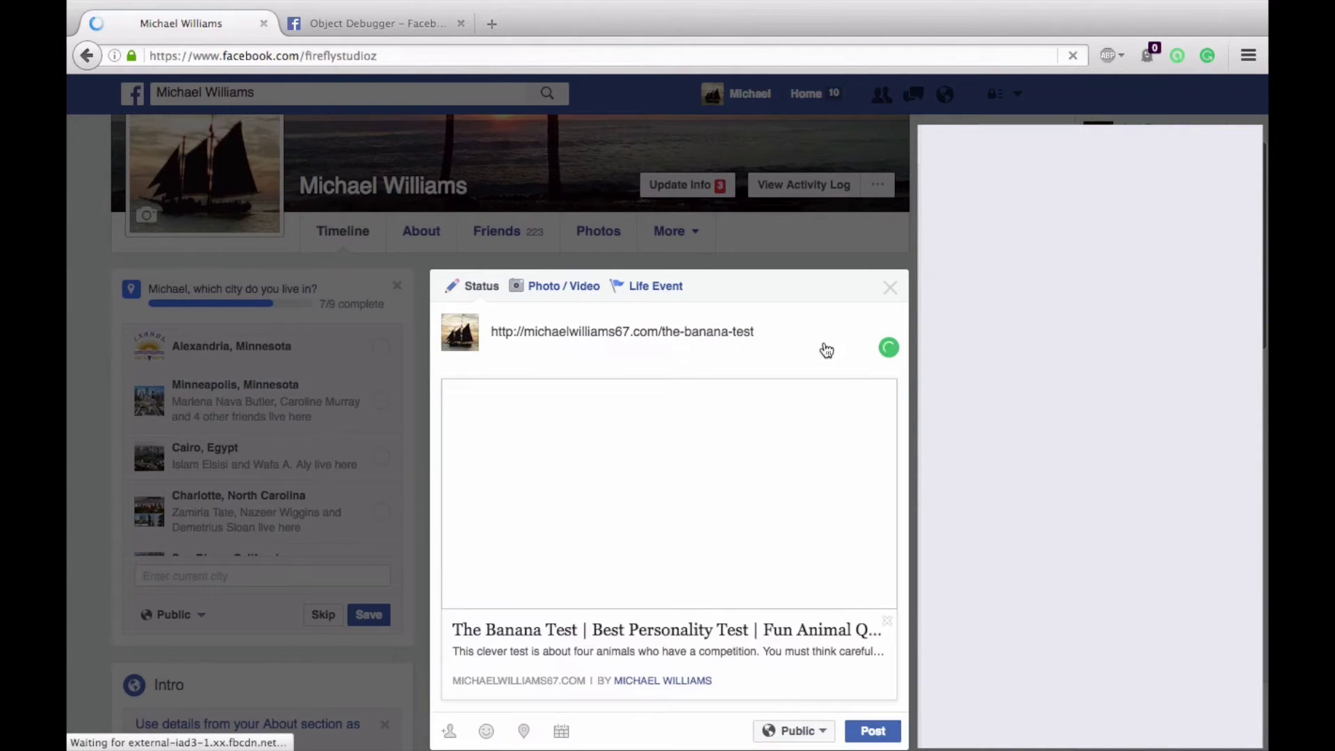
pyautogui.scroll(-1, 661, 507)
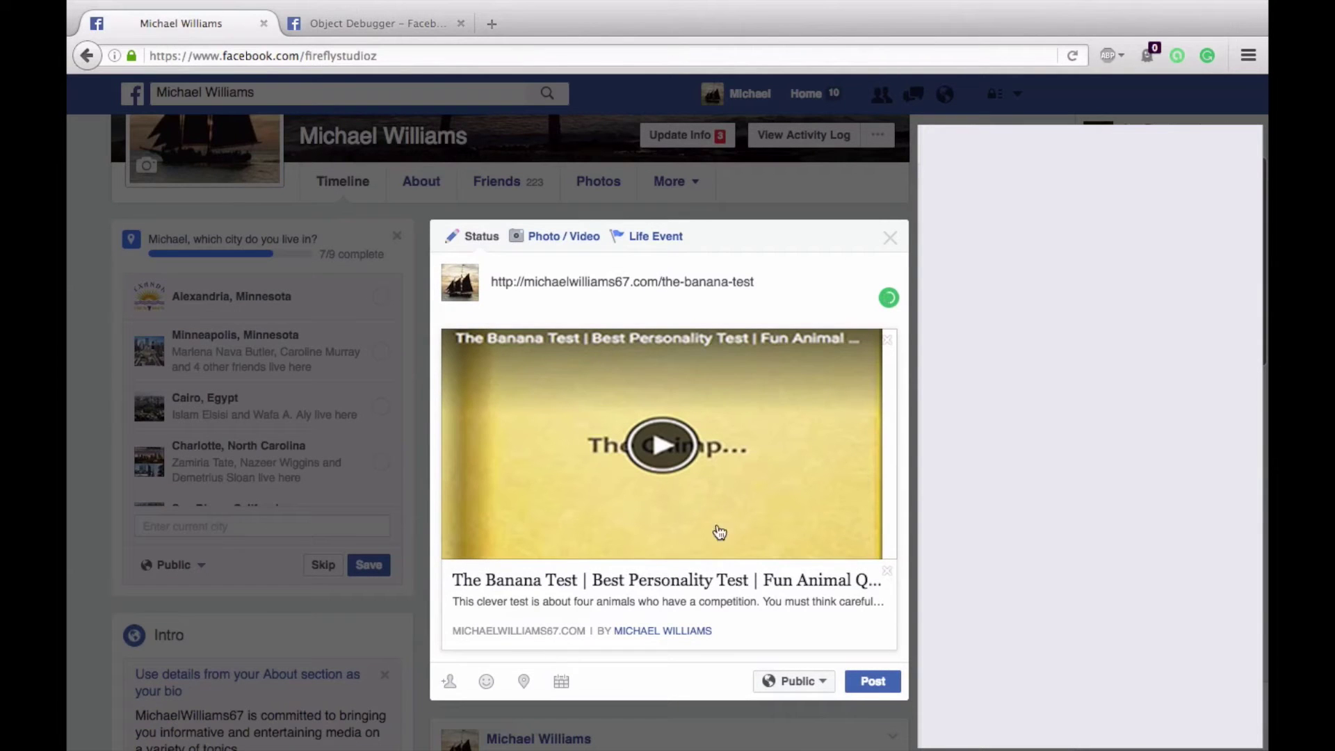
pyautogui.click(894, 240)
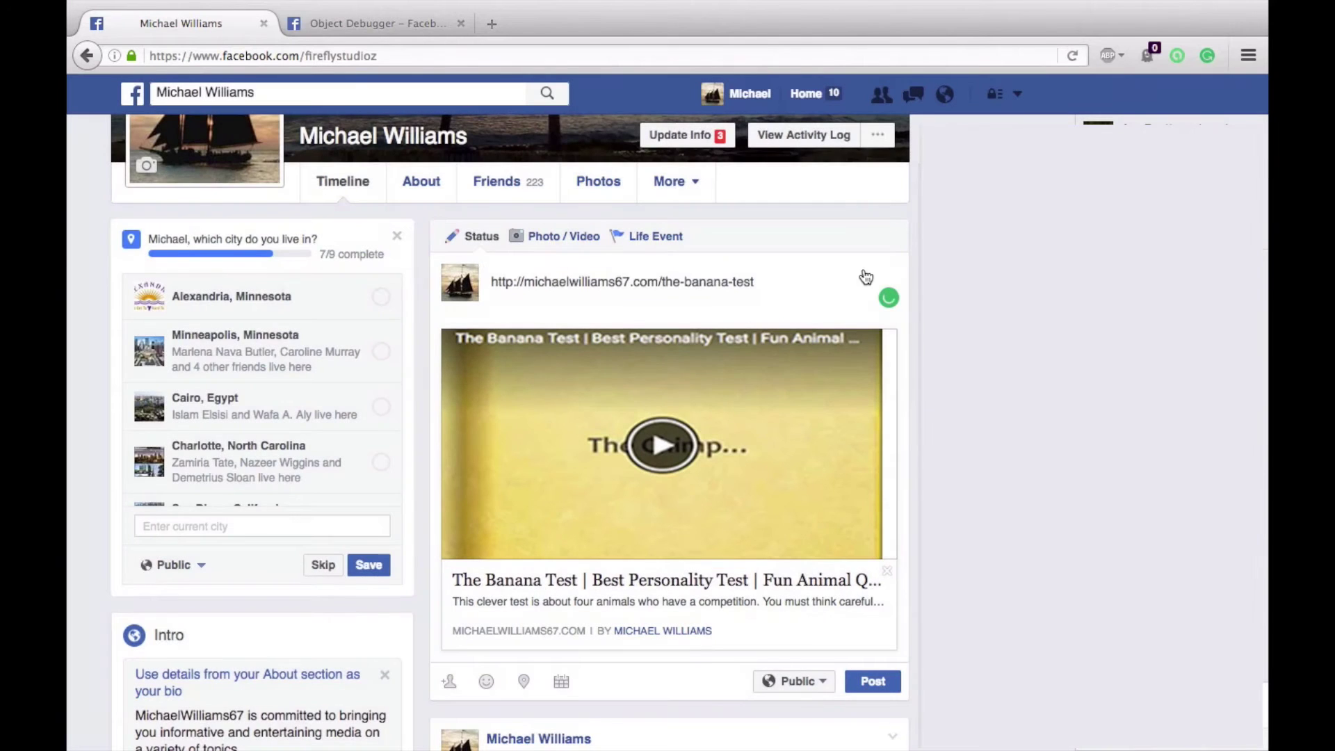
pyautogui.scroll(-8, 837, 283)
pyautogui.scroll(-8, 837, 281)
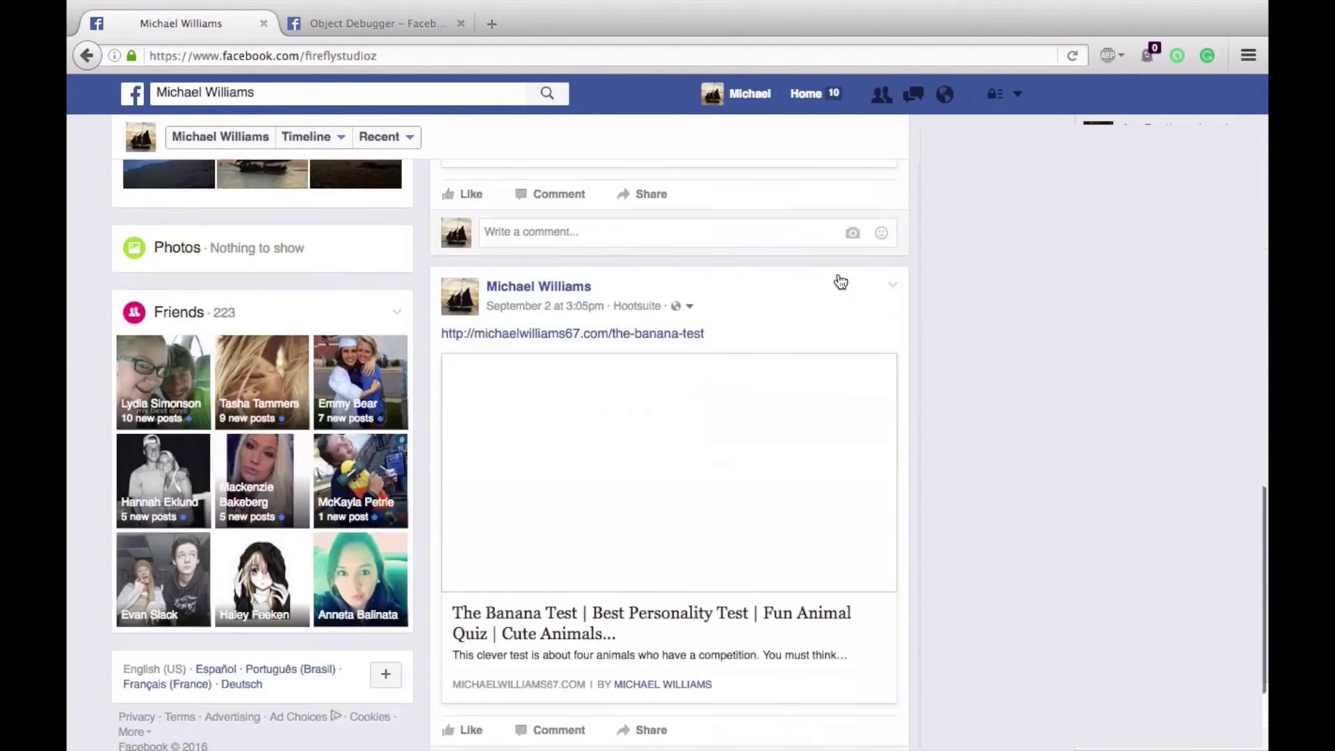
pyautogui.scroll(3, 724, 360)
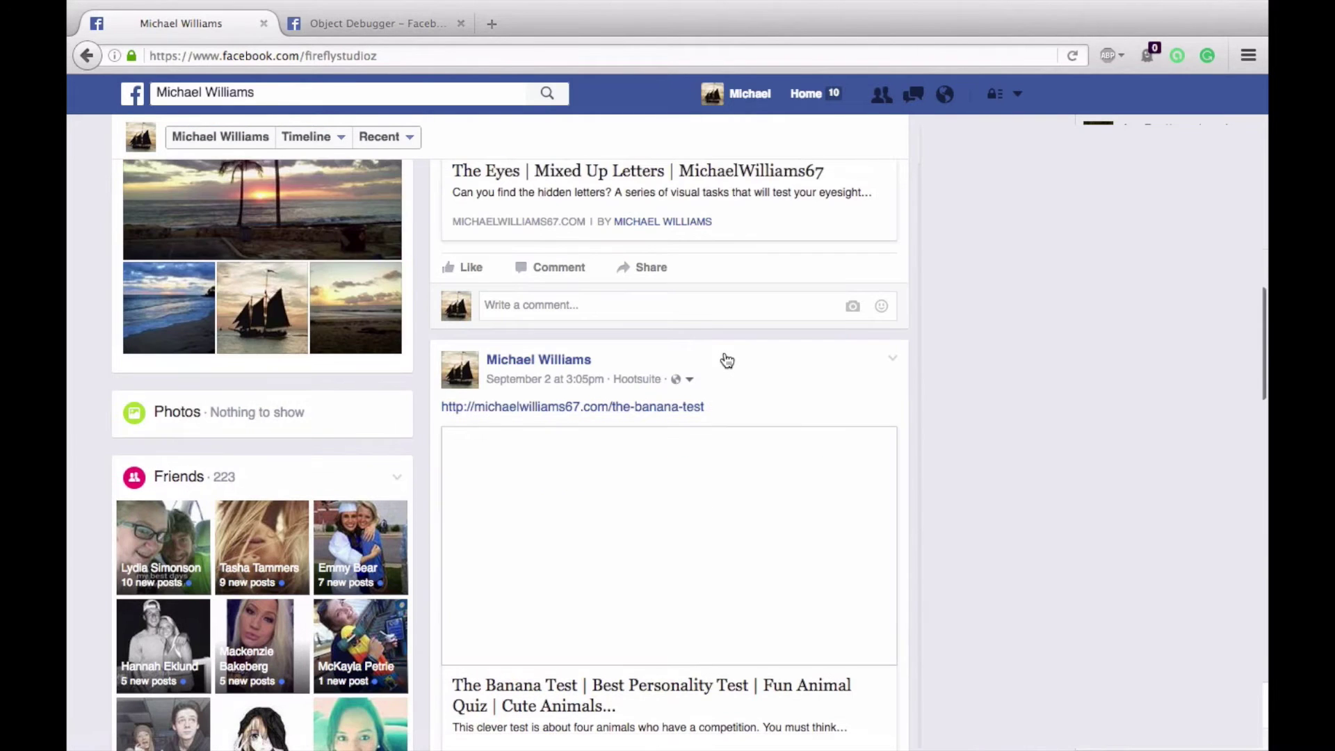
pyautogui.scroll(-1, 724, 361)
pyautogui.scroll(-1, 648, 589)
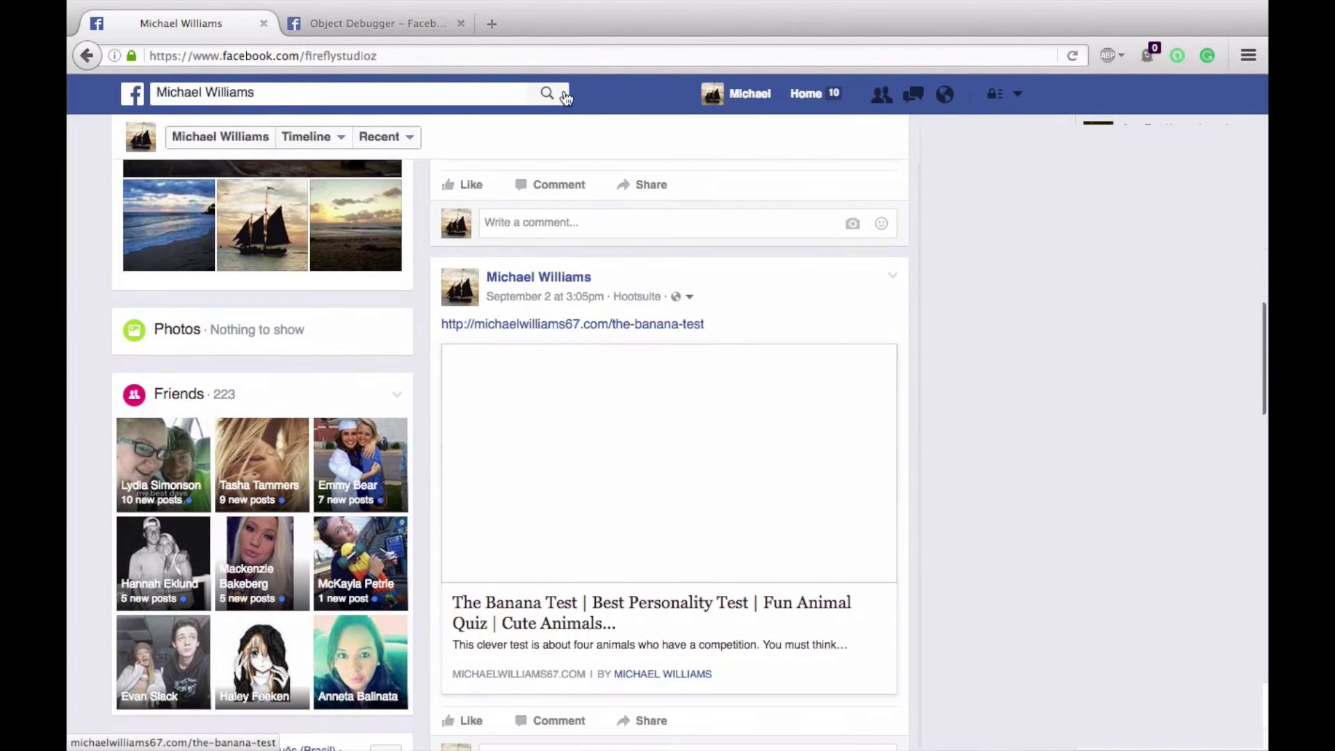
# Fetch a new scrape of the banana-test URL and check its share preview.
pyautogui.click(424, 27)
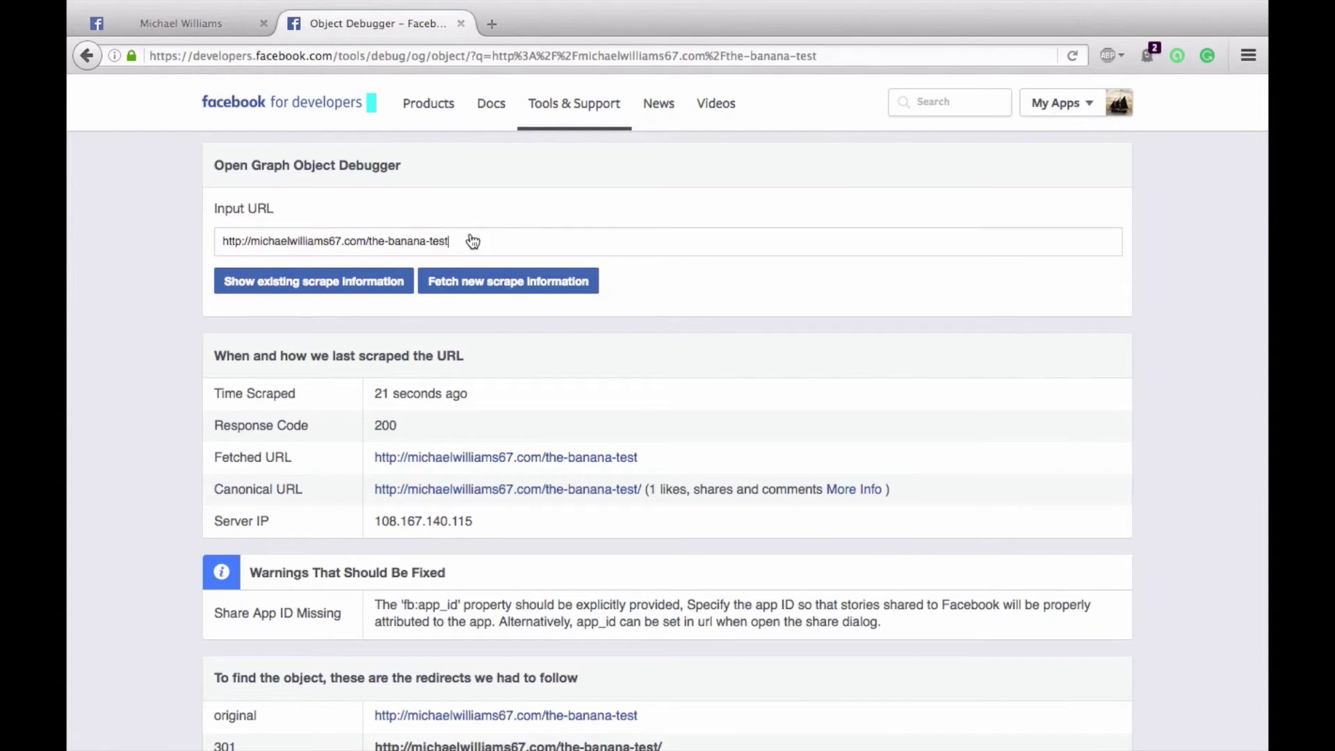
pyautogui.moveTo(471, 241); pyautogui.dragTo(207, 248)
pyautogui.press('Right')
pyautogui.click(469, 292)
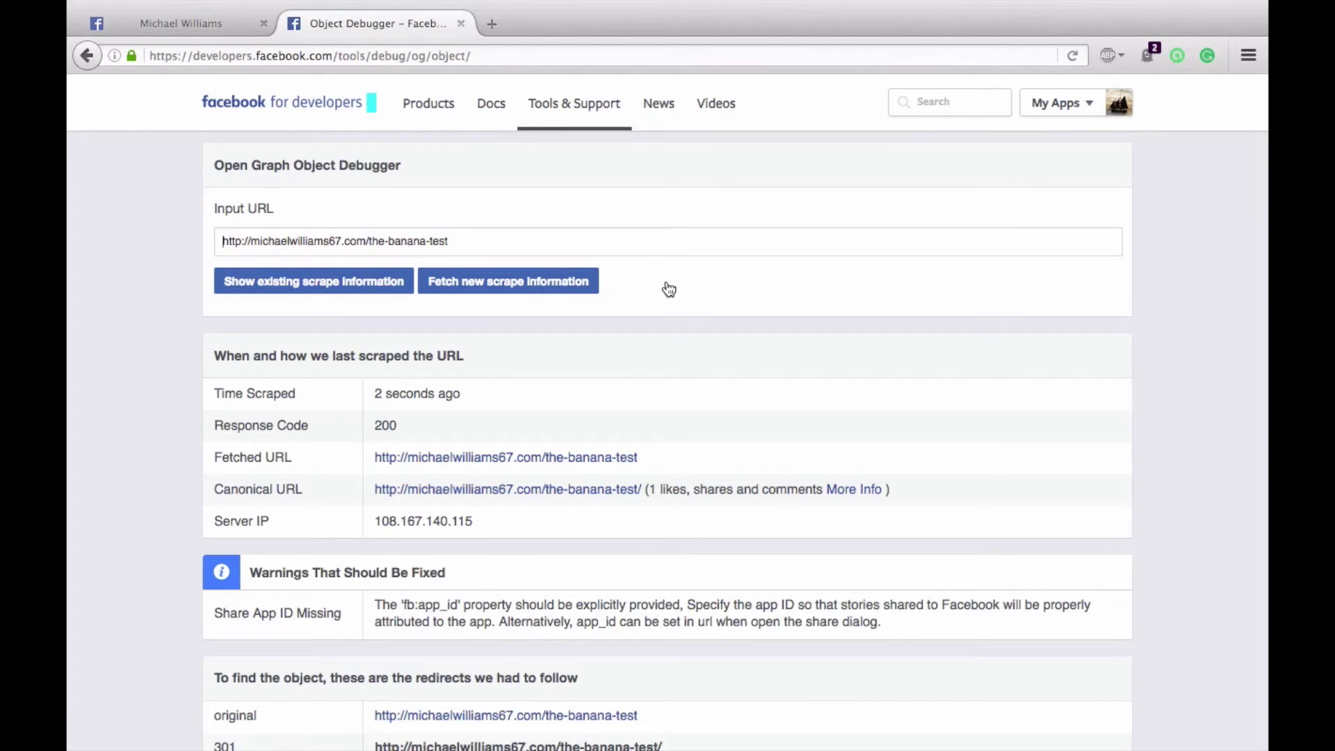
pyautogui.scroll(-18, 668, 289)
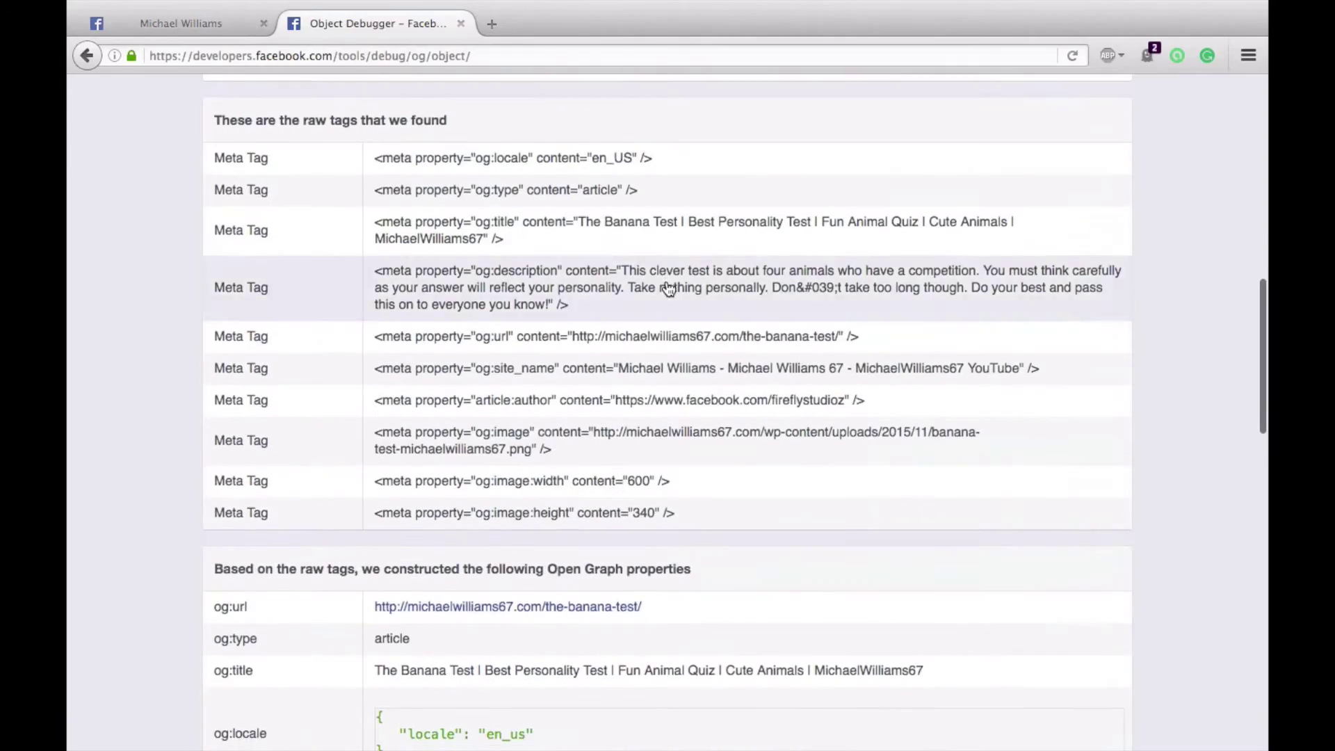
pyautogui.scroll(-1, 480, 316)
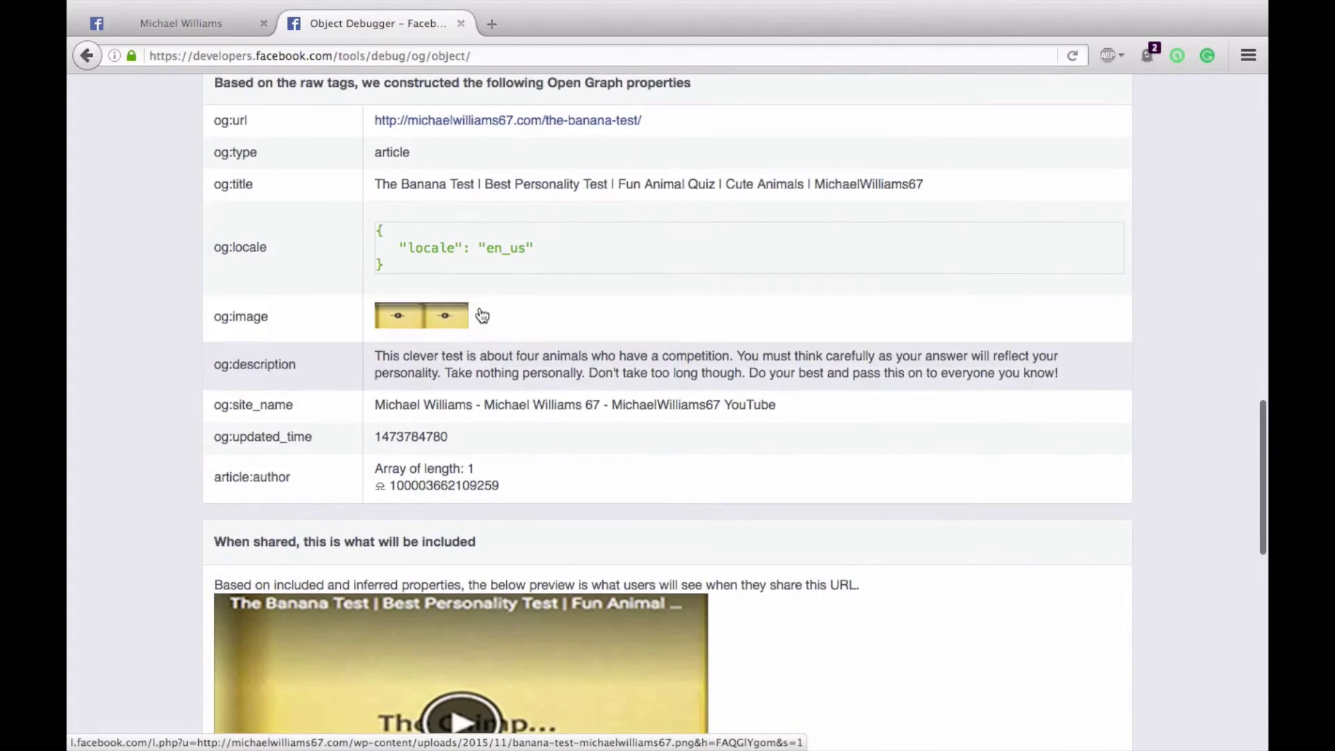
pyautogui.scroll(-2, 490, 320)
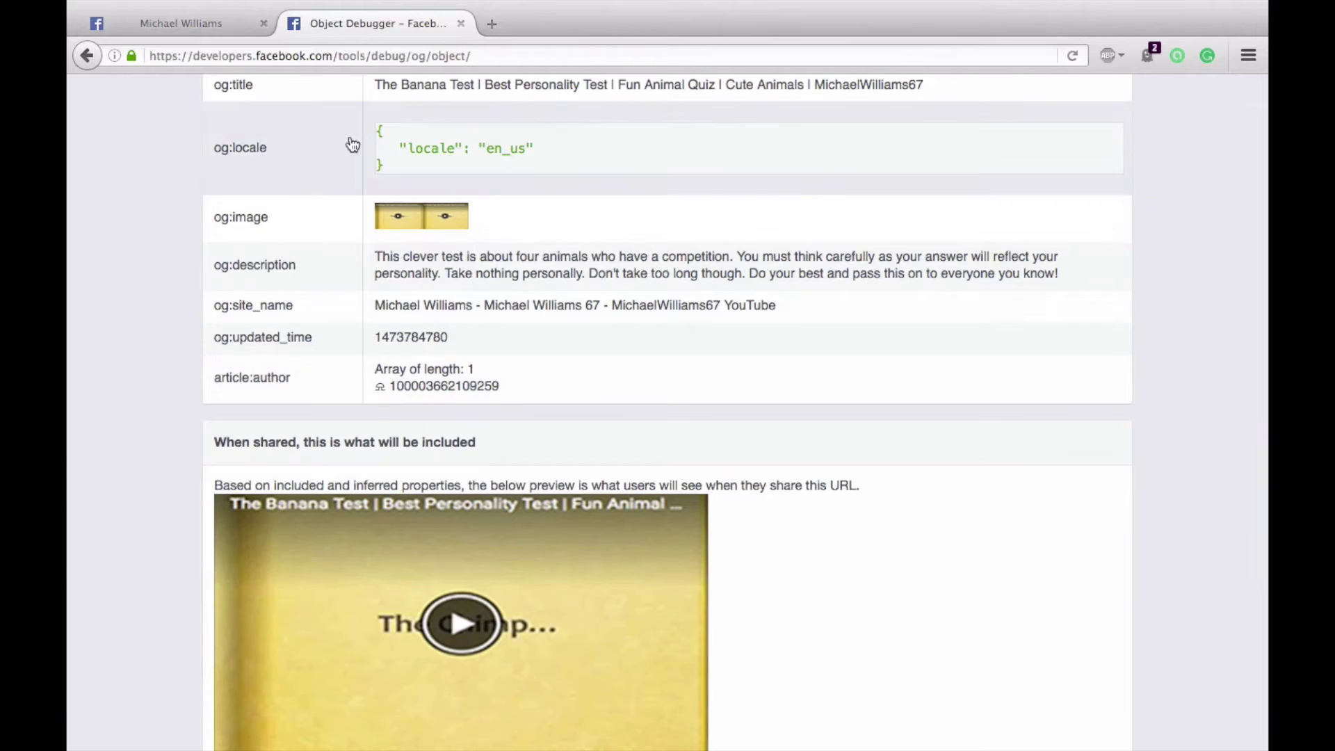
# Refresh the Banana Test post's share attachment and save the new video preview image.
pyautogui.click(183, 30)
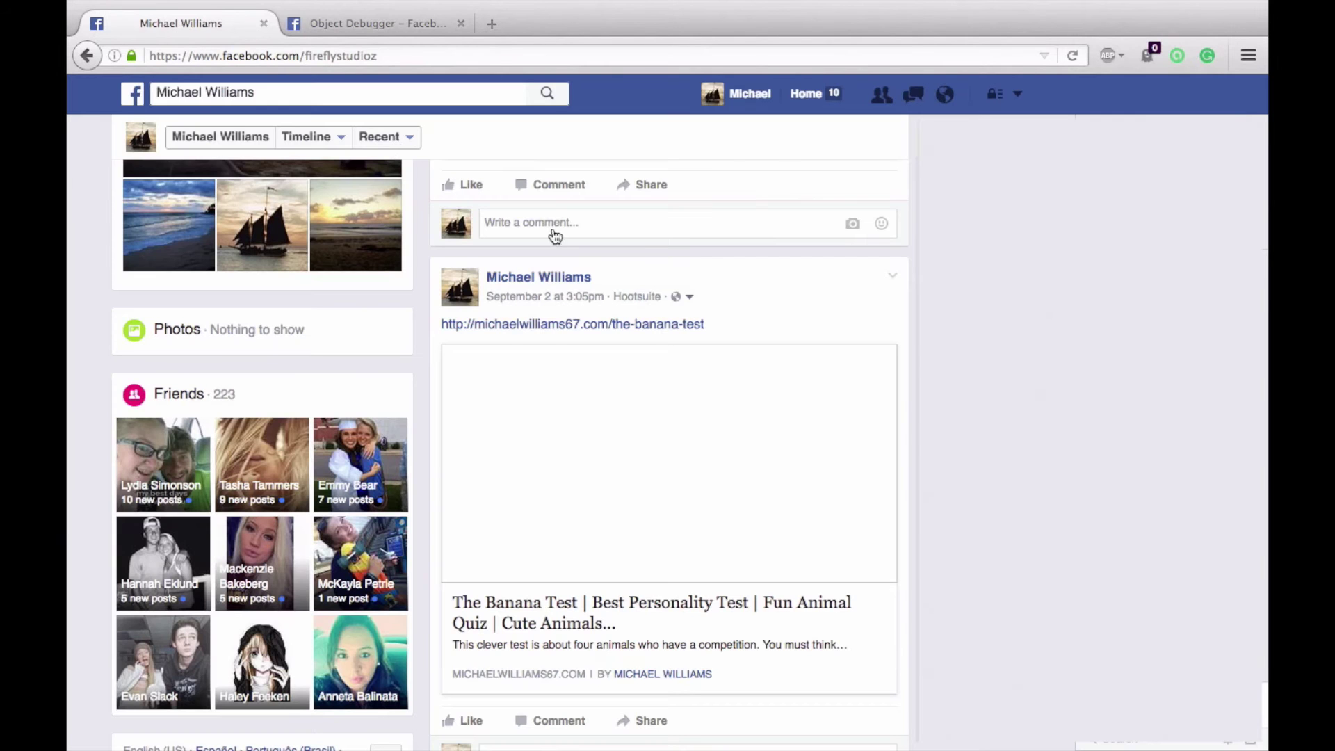
pyautogui.click(893, 278)
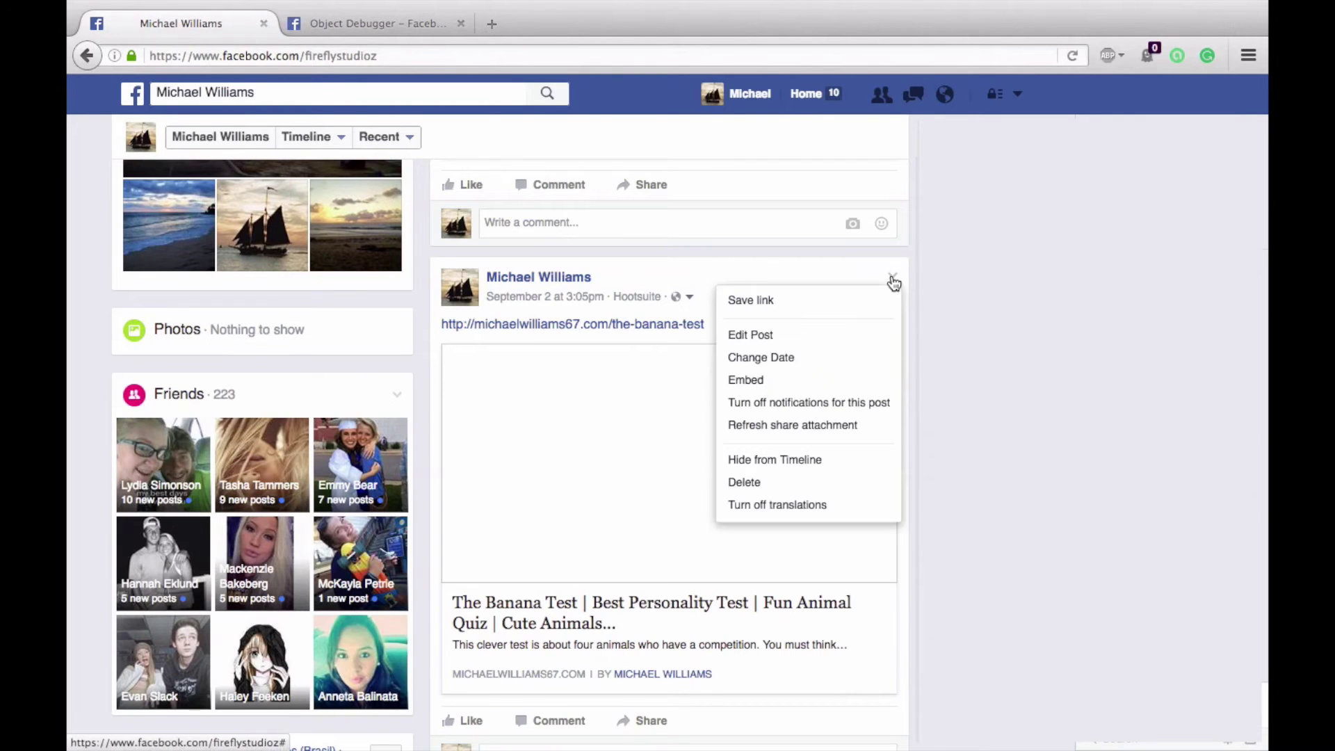
pyautogui.click(805, 426)
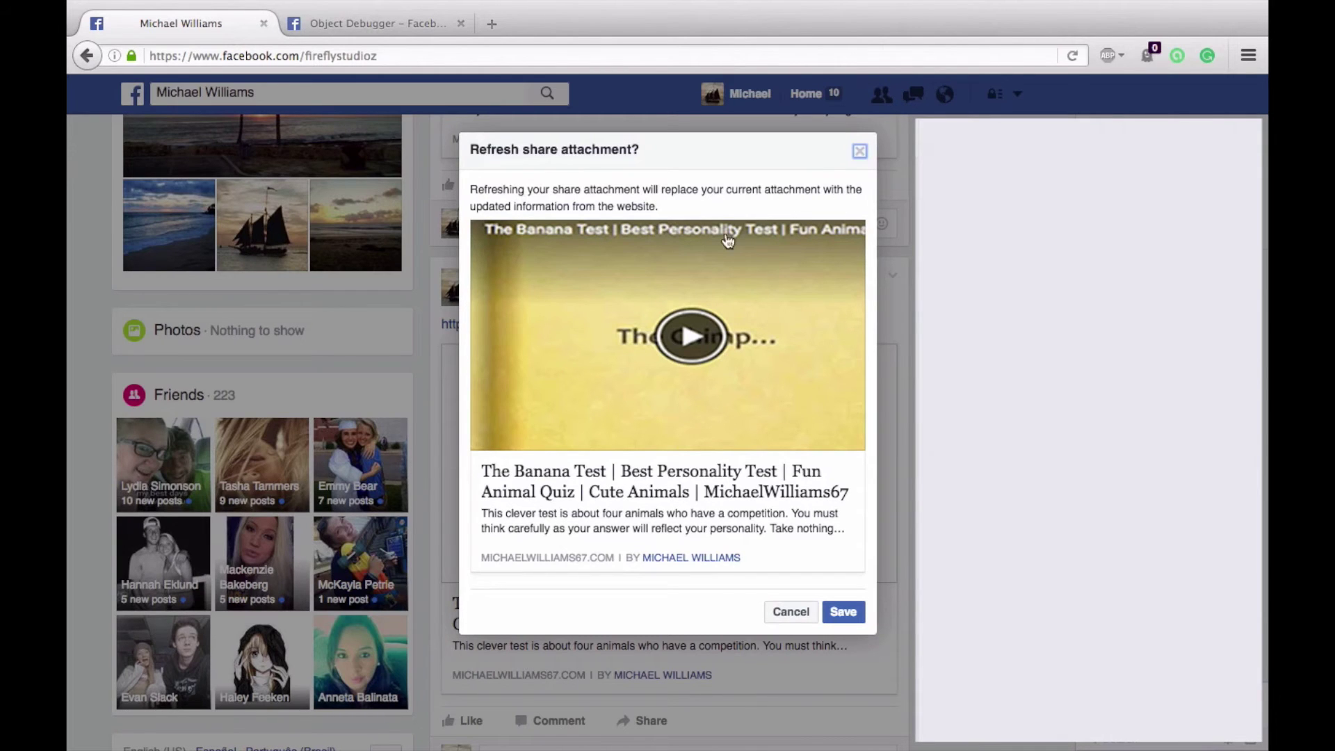
pyautogui.click(843, 613)
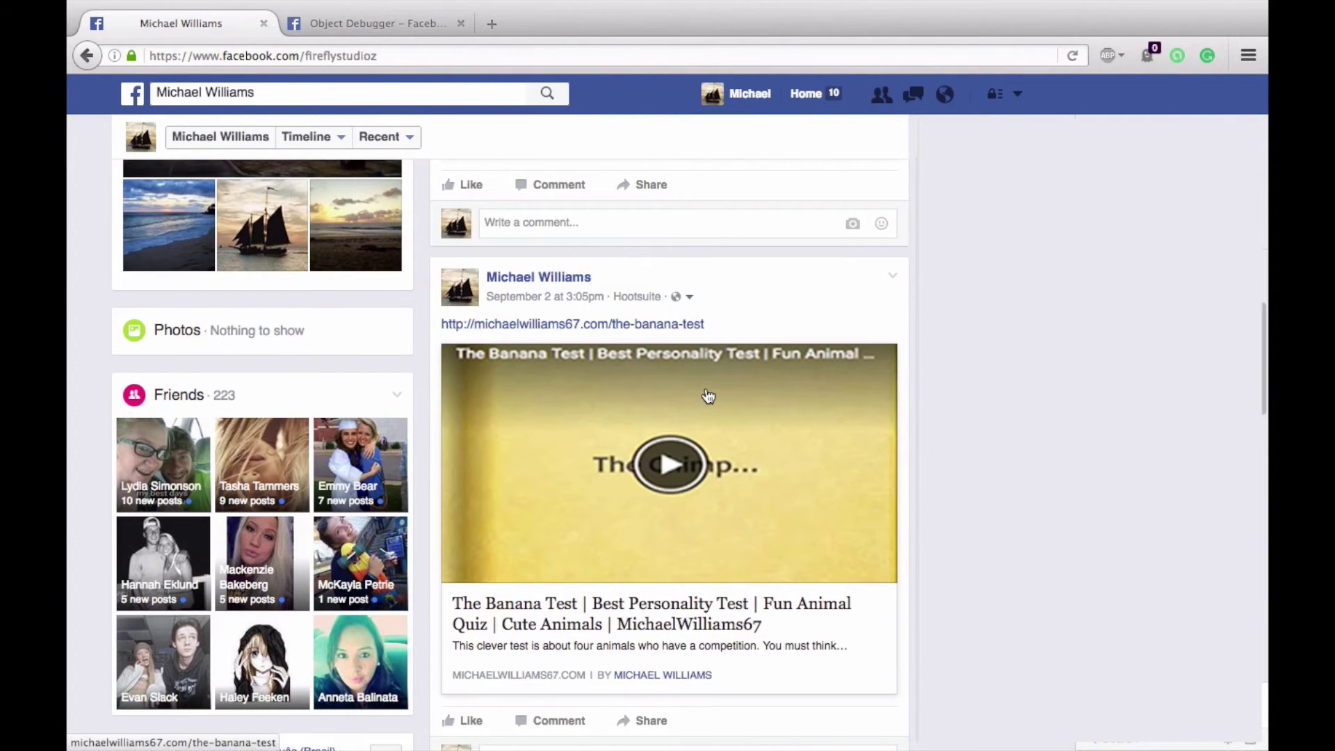
pyautogui.scroll(-4, 708, 397)
# Try refreshing the Cool Horoscope Test post's attachment, dismiss the blank preview, and select its link.
pyautogui.scroll(-15, 708, 396)
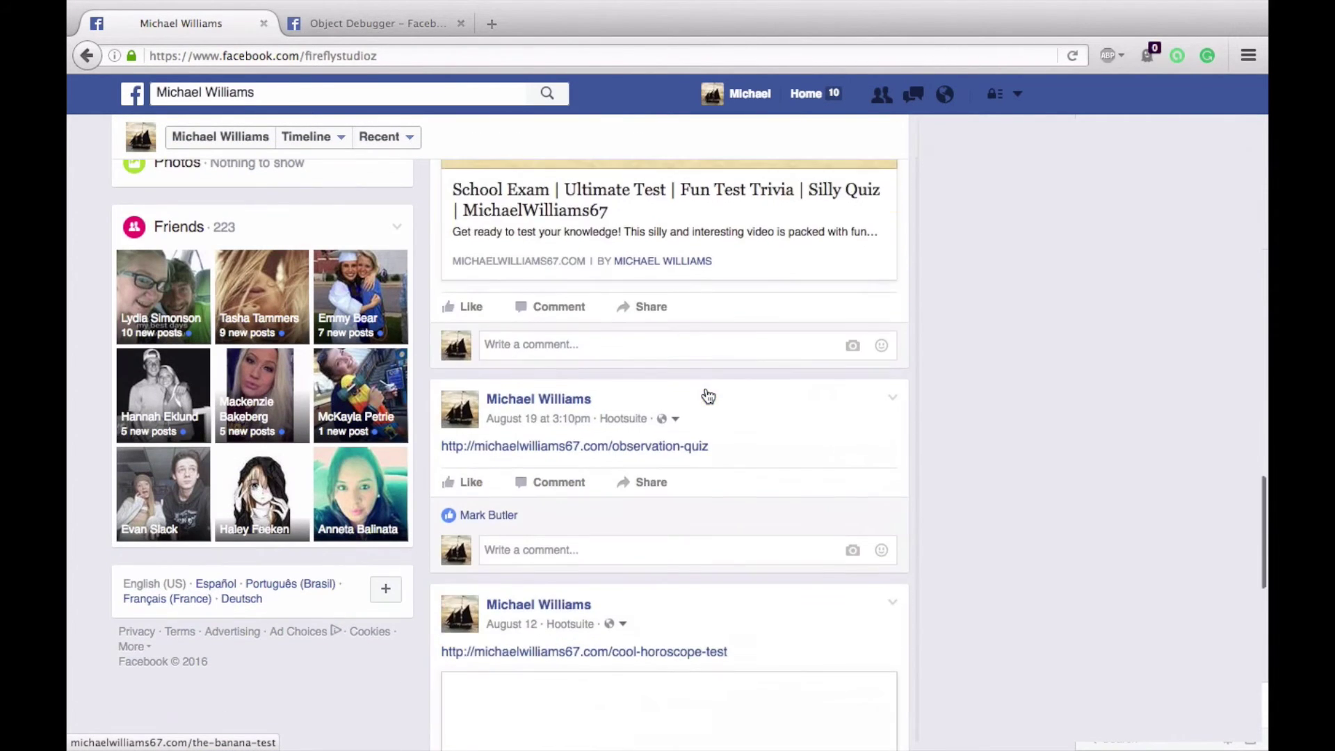
pyautogui.scroll(-1, 707, 397)
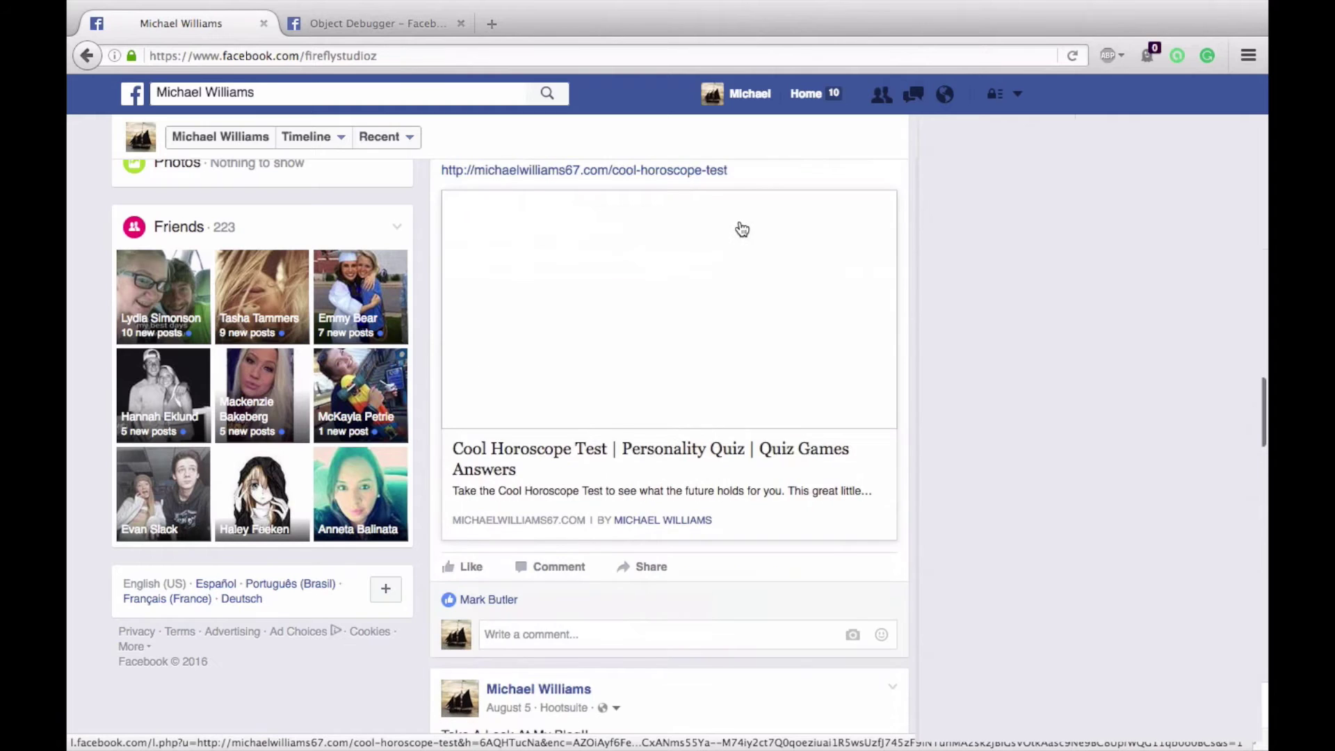
pyautogui.scroll(1, 739, 229)
pyautogui.click(892, 206)
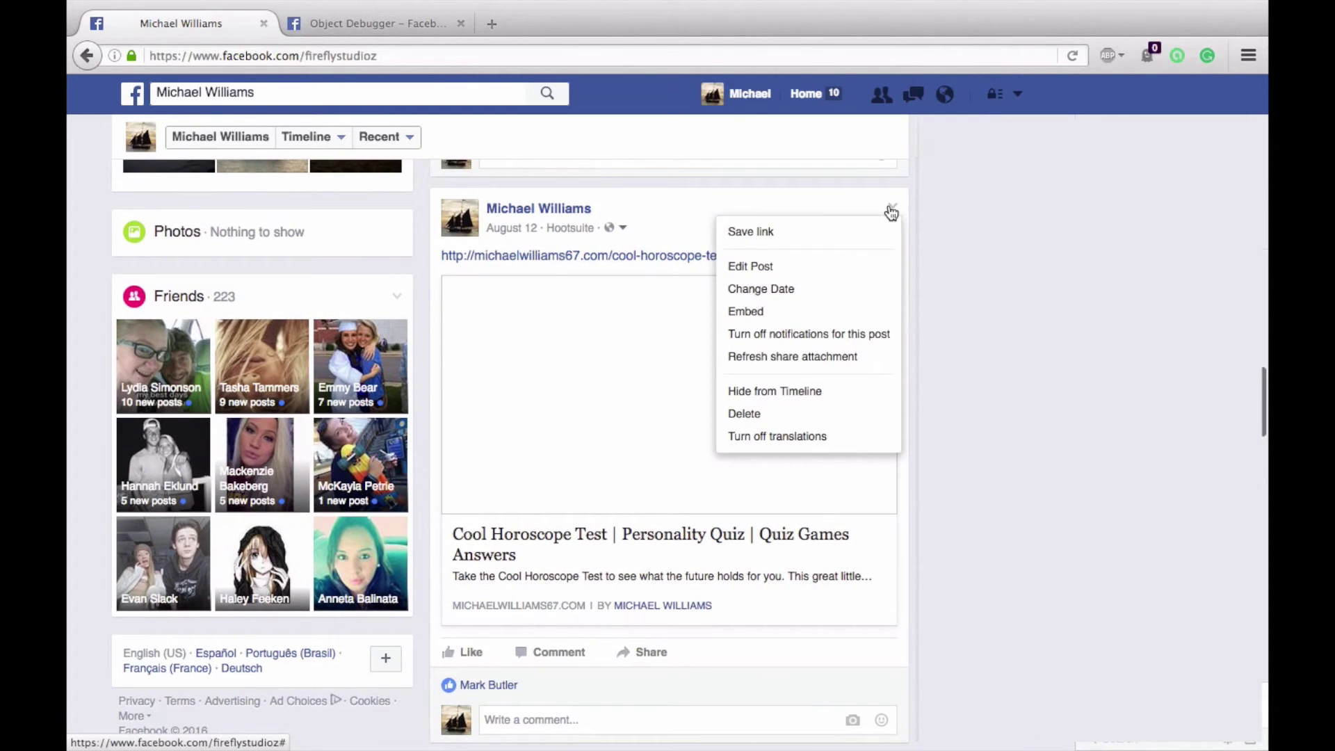
pyautogui.click(797, 357)
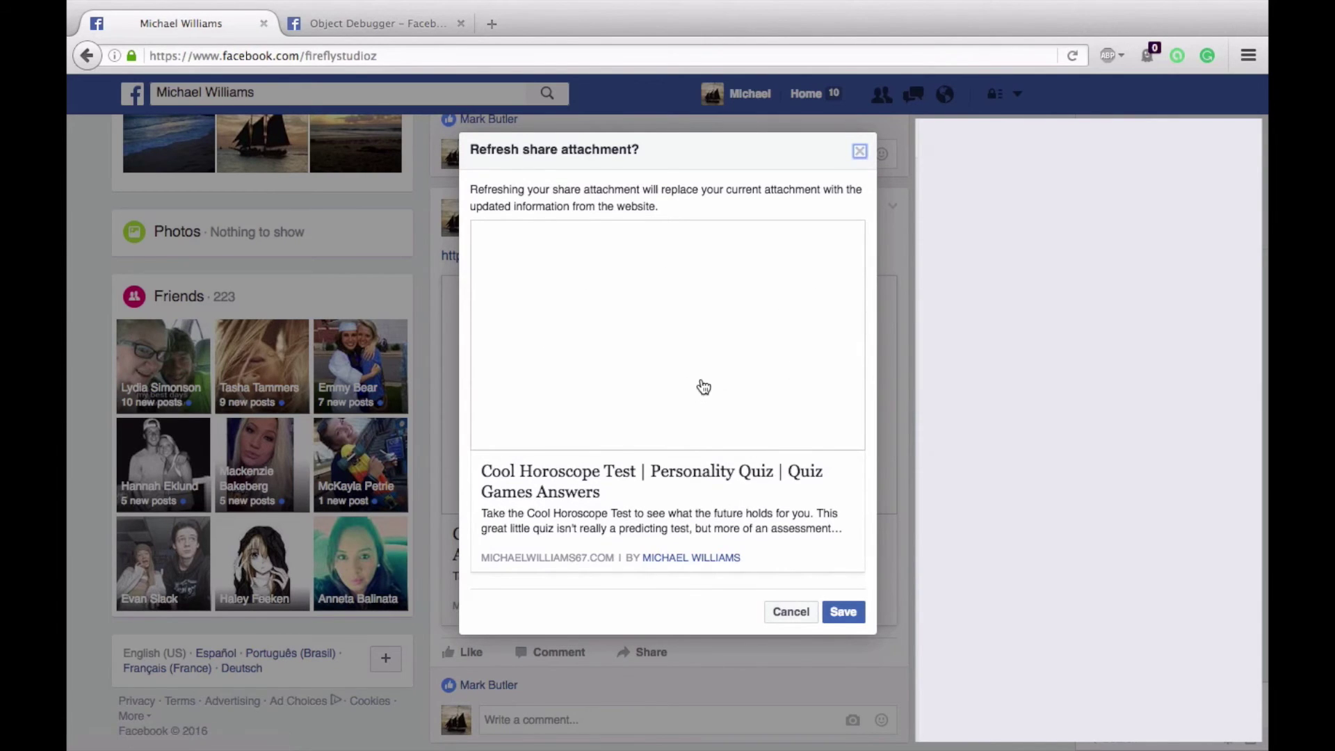
pyautogui.click(860, 151)
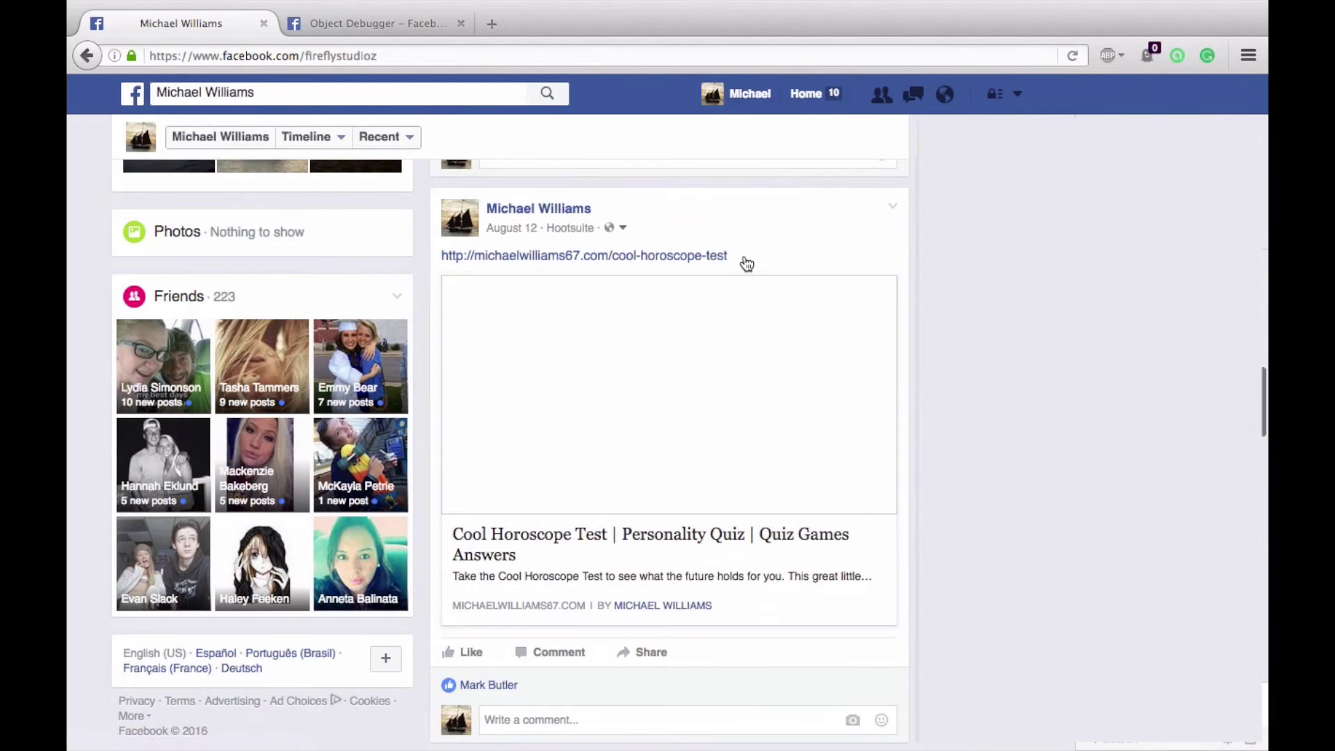
pyautogui.moveTo(738, 259); pyautogui.dragTo(440, 263)
pyautogui.hotkey('ctrl', 'c')
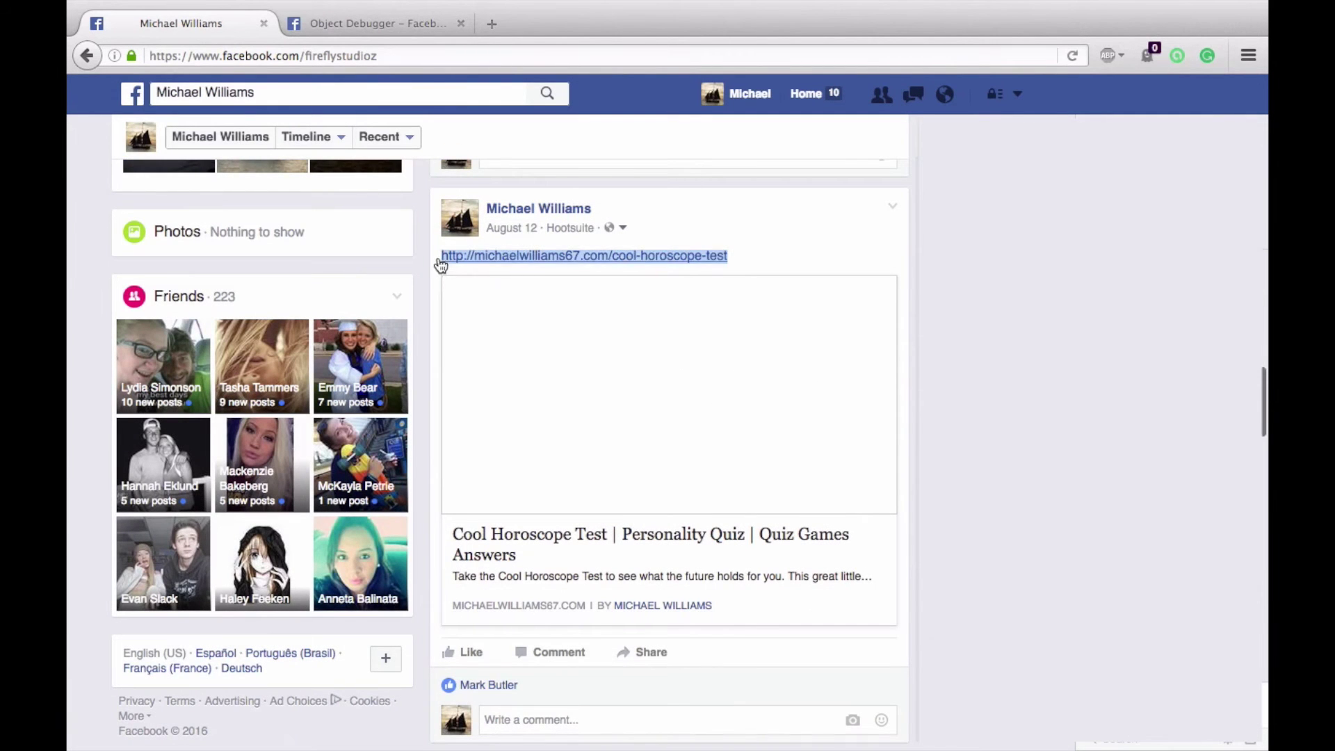
# Paste the cool-horoscope-test URL into Object Debugger and show its existing scrape data.
pyautogui.click(381, 25)
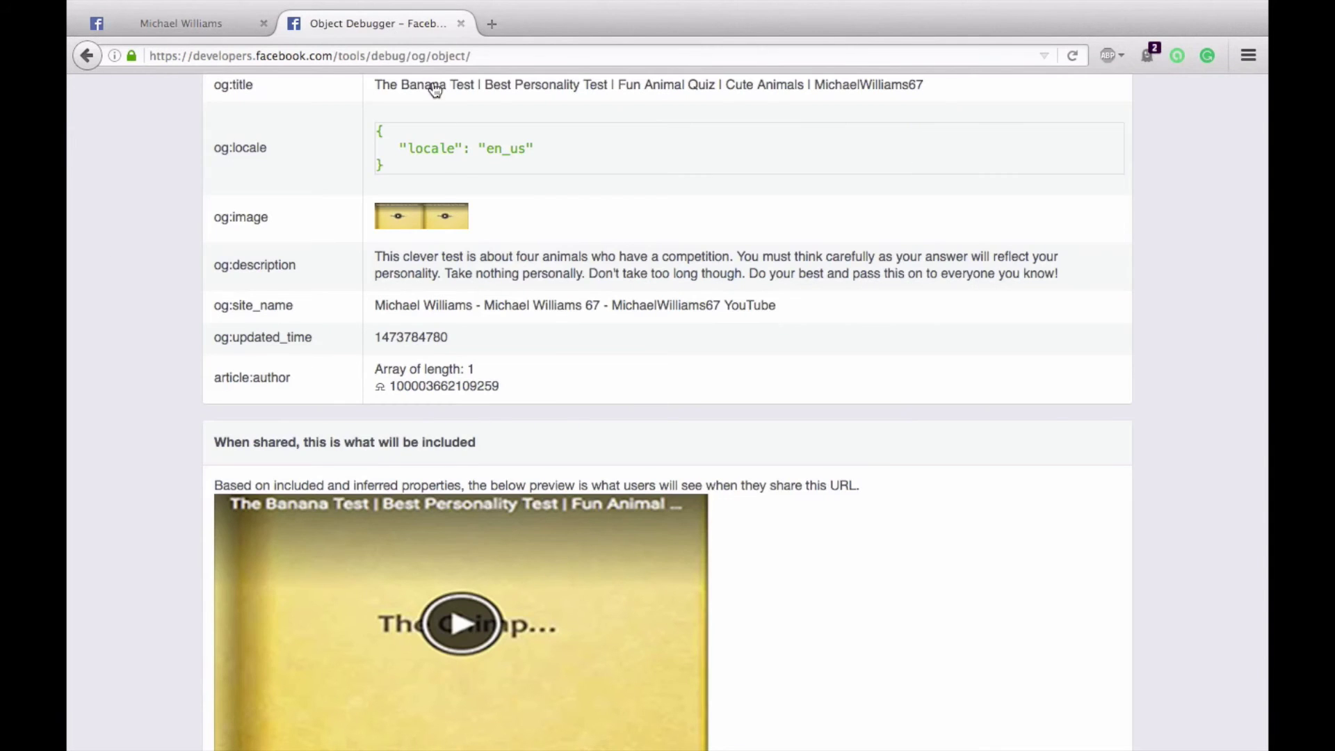
pyautogui.scroll(10, 556, 192)
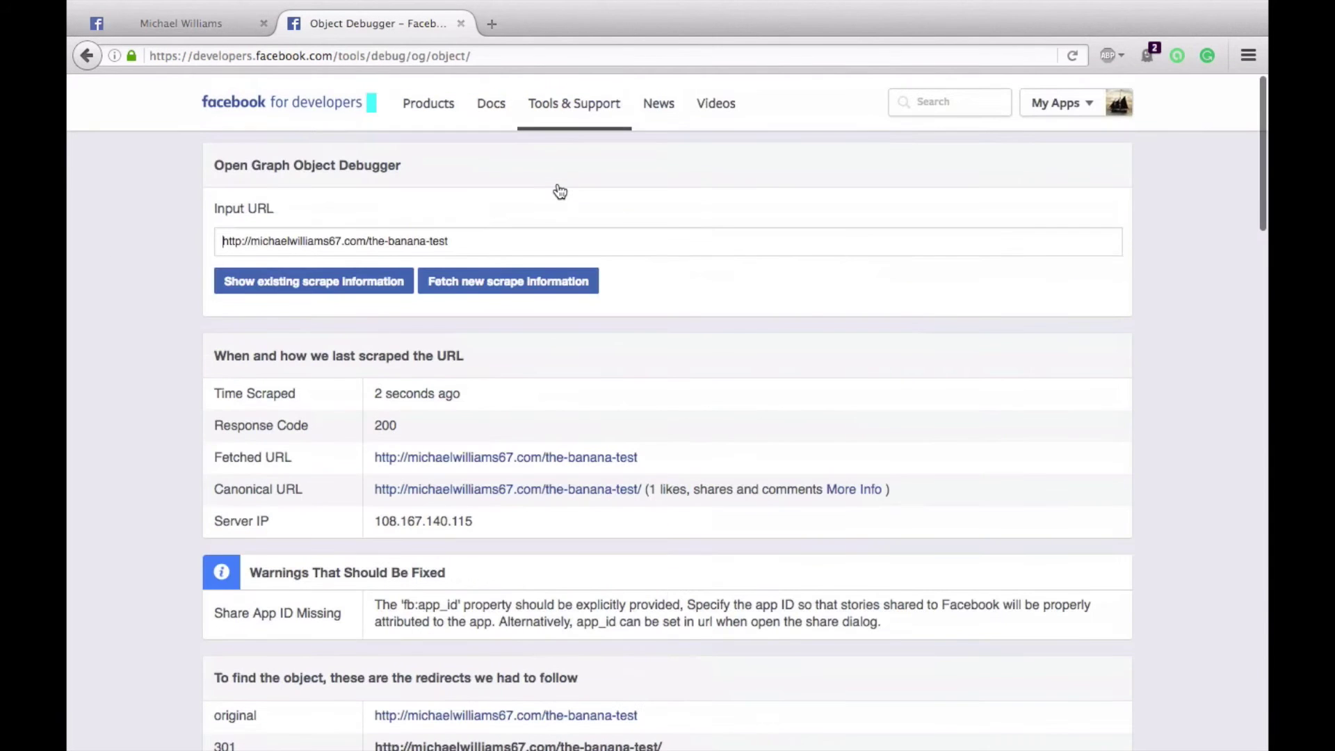
pyautogui.tripleClick(470, 255)
pyautogui.hotkey('ctrl', 'v')
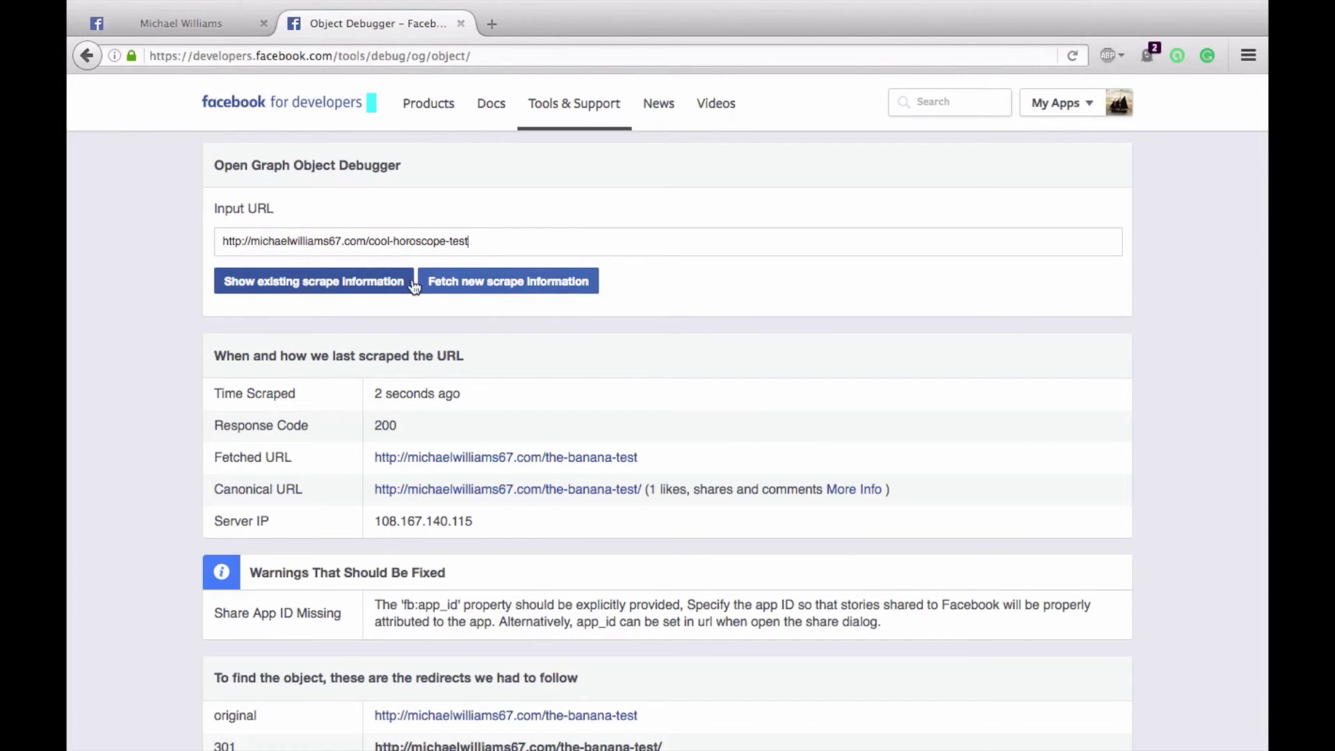
pyautogui.click(309, 288)
# Fetch a fresh scrape of the horoscope URL and check its purple video preview image.
pyautogui.scroll(-15, 304, 292)
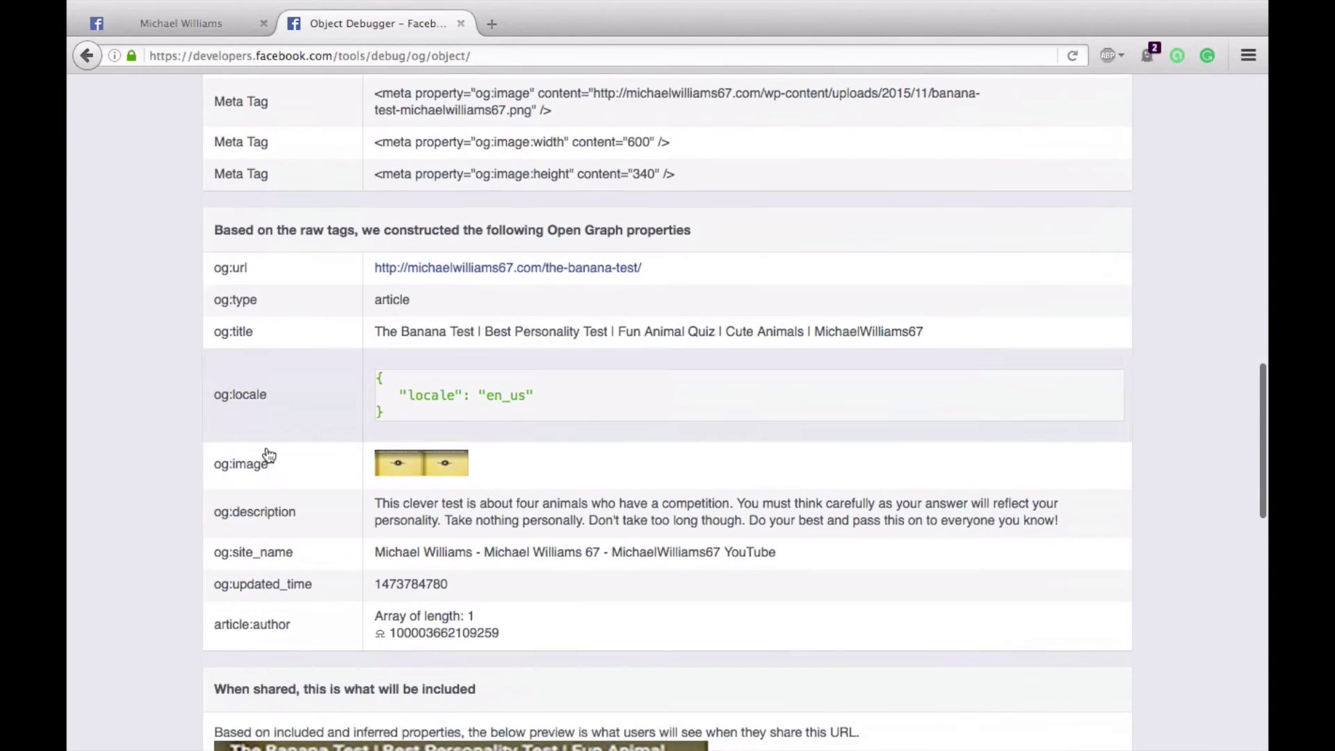
pyautogui.scroll(15, 477, 471)
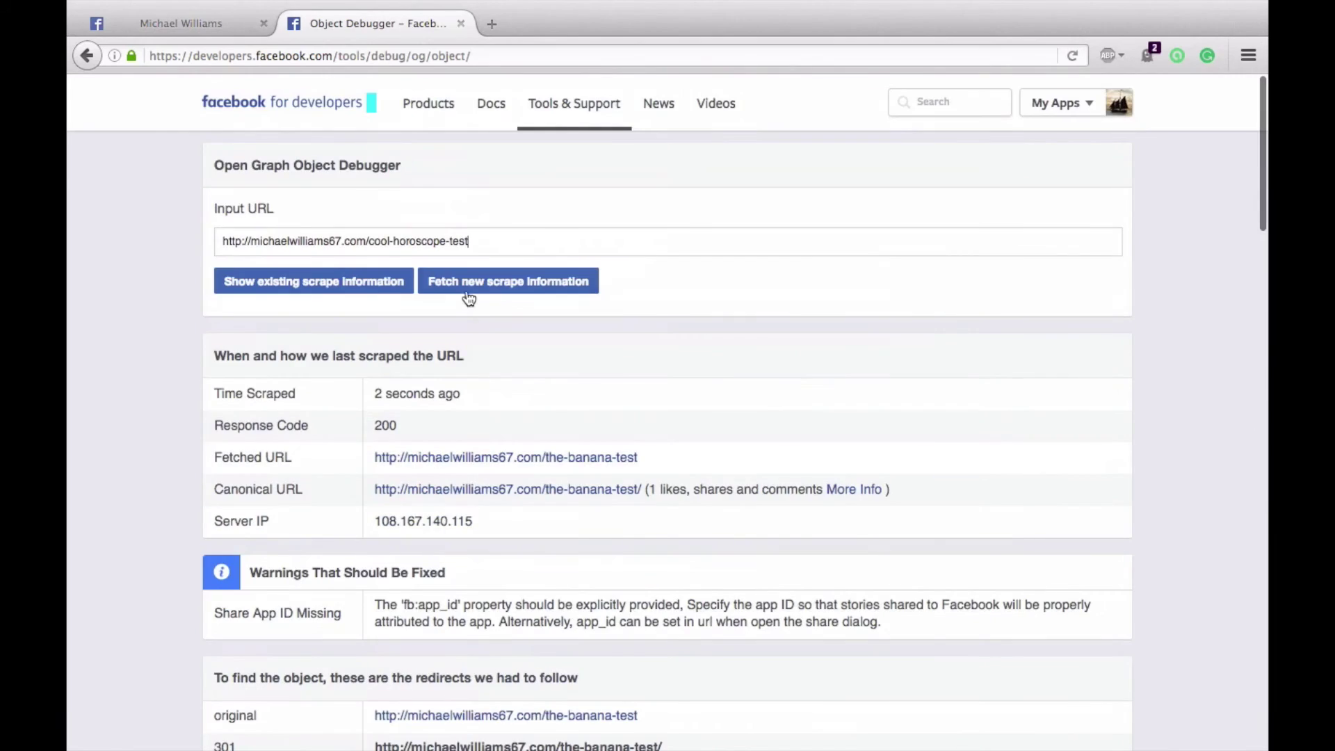
pyautogui.click(469, 294)
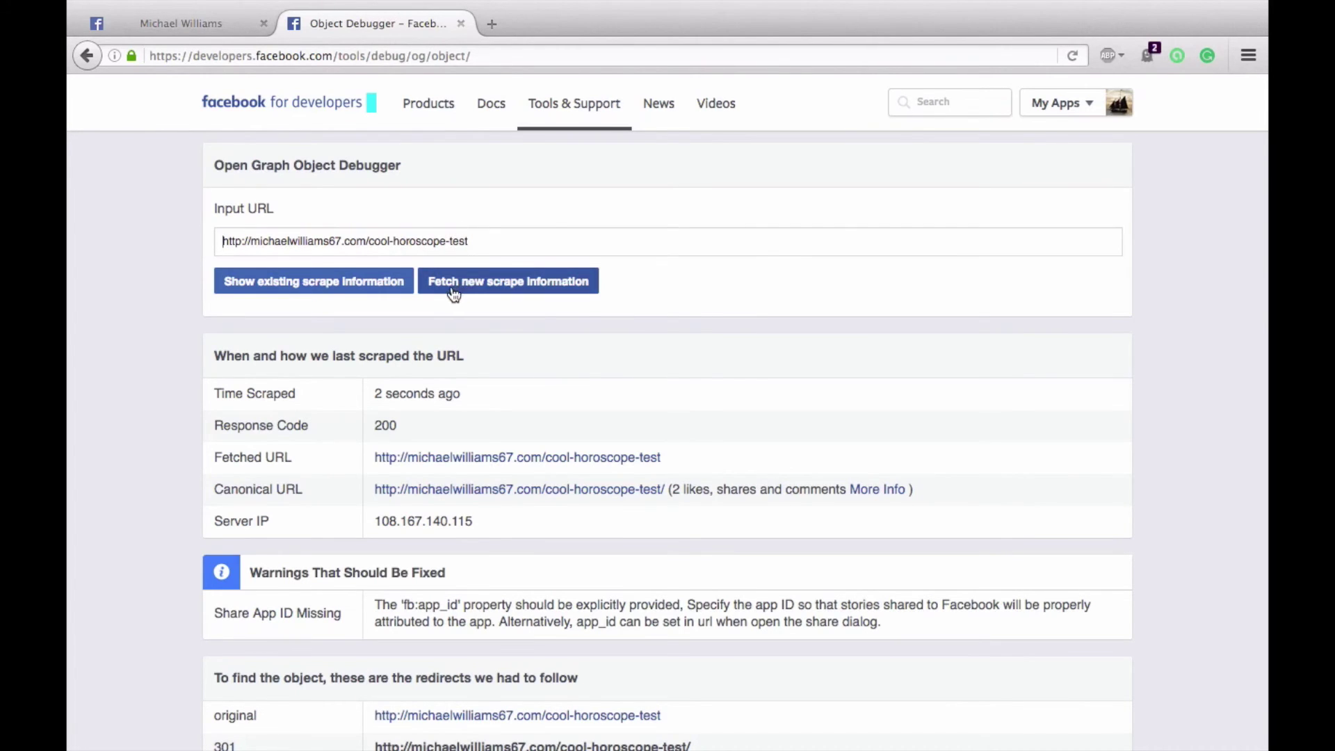
pyautogui.scroll(-15, 560, 286)
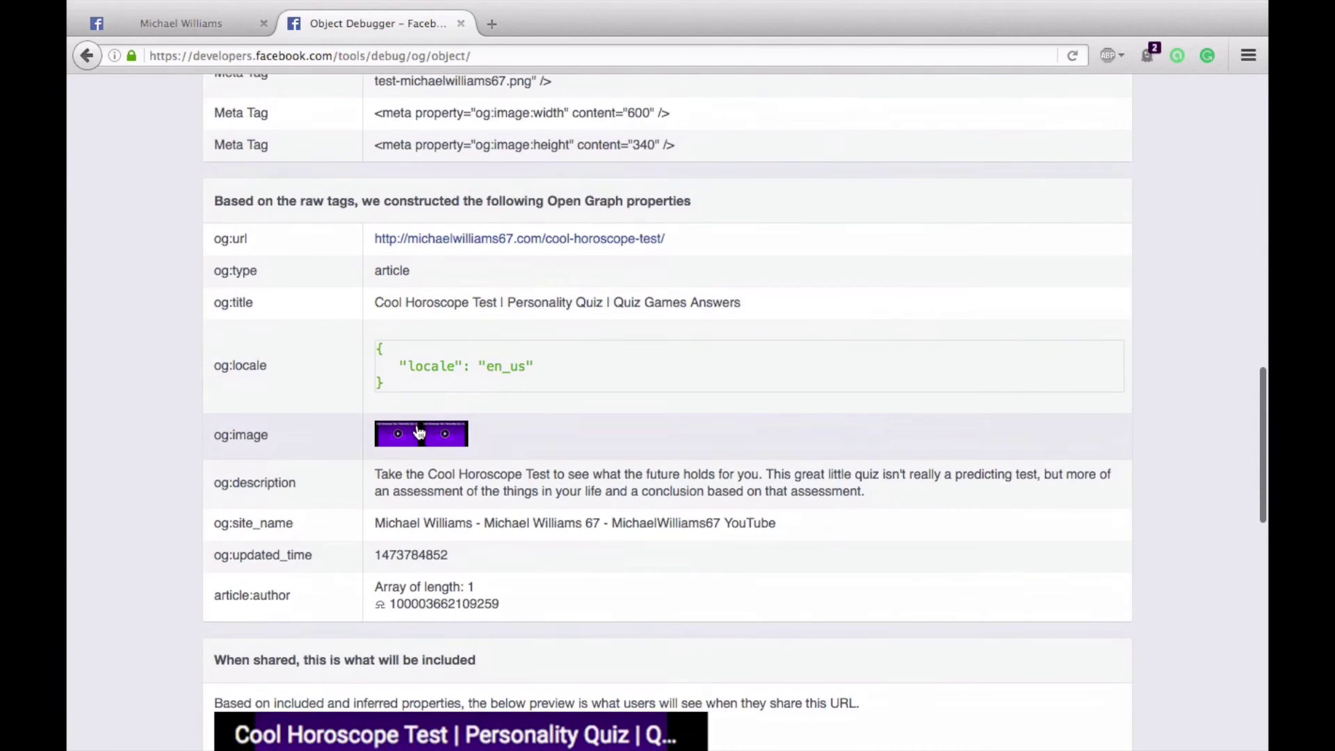
pyautogui.scroll(-3, 504, 431)
pyautogui.scroll(-2, 490, 254)
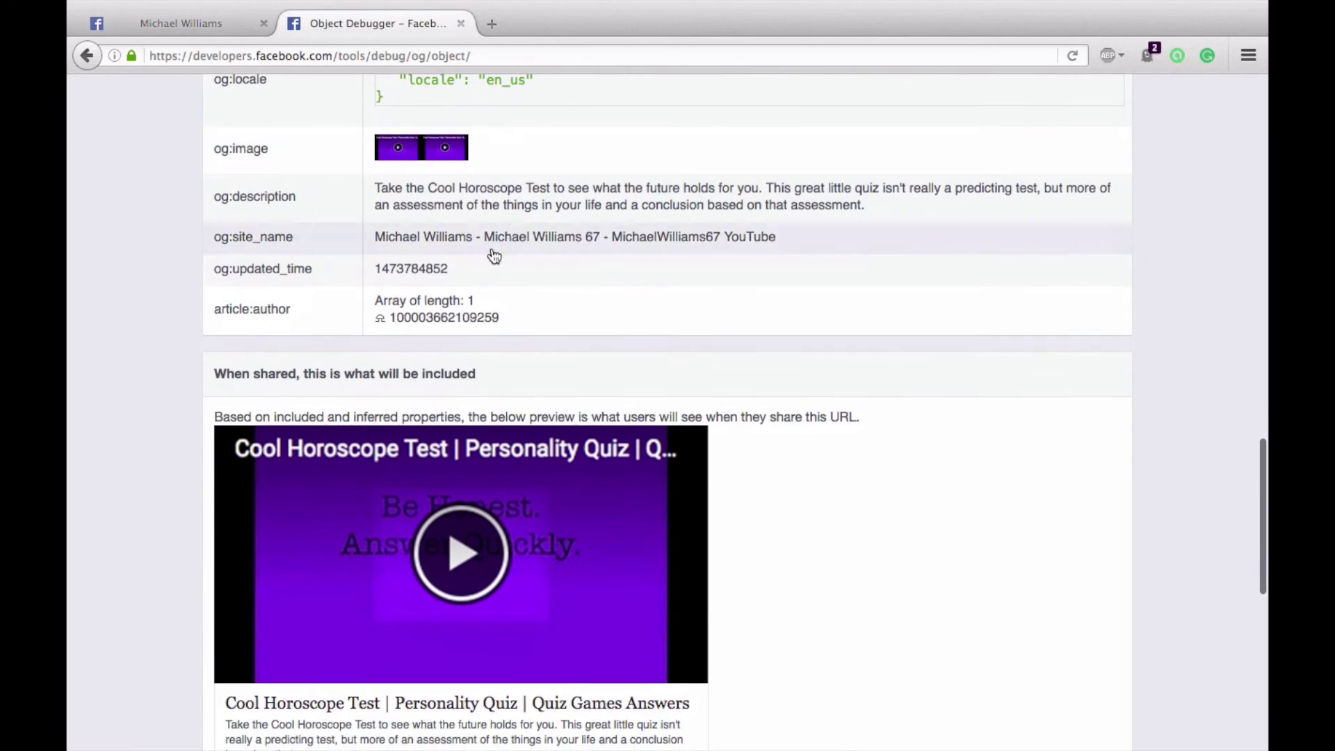
pyautogui.click(188, 33)
# Refresh the Cool Horoscope Test post's share attachment and save the purple video preview.
pyautogui.click(892, 206)
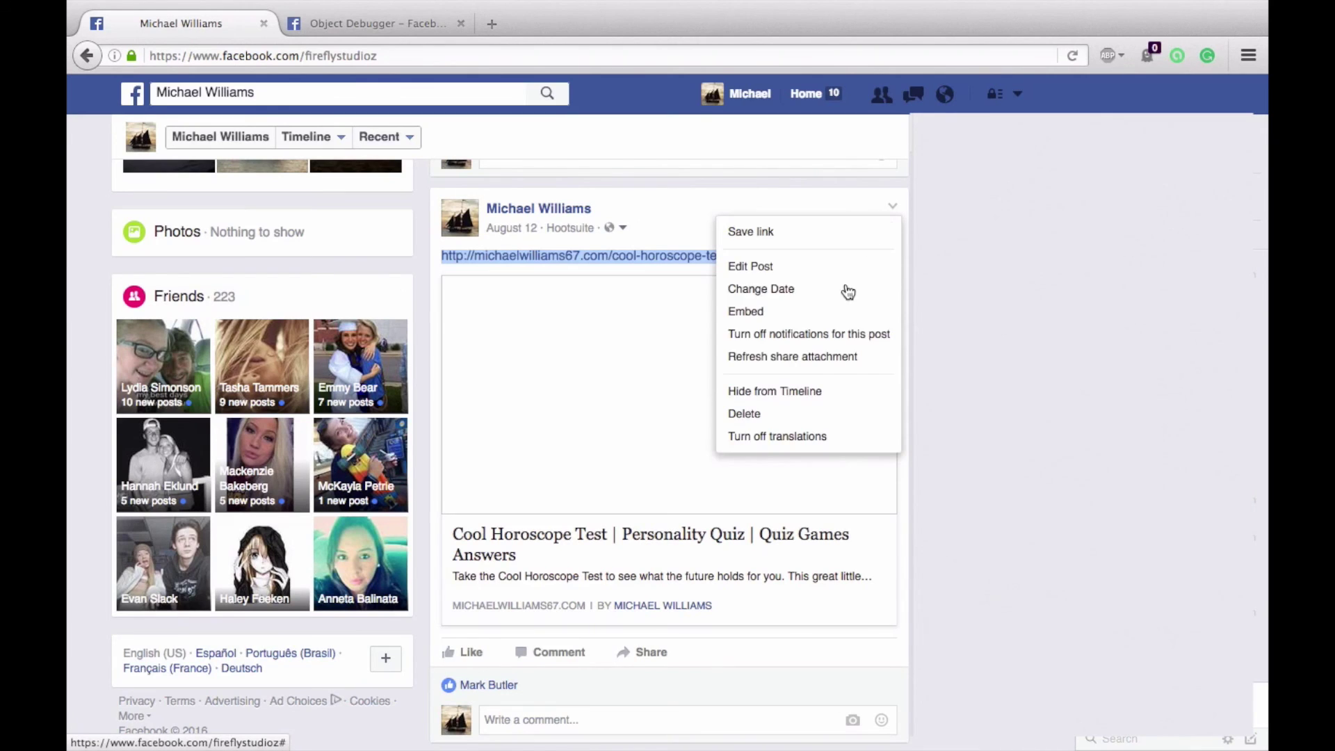
pyautogui.click(791, 357)
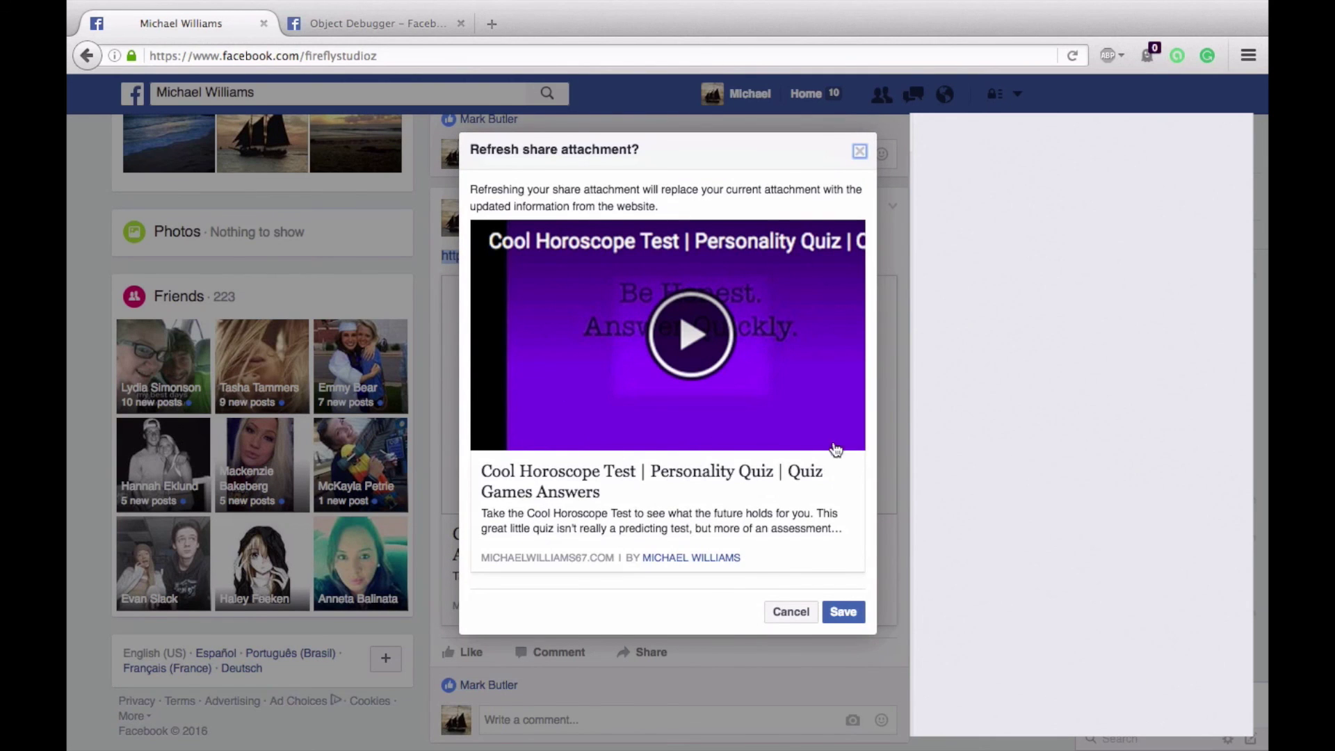
pyautogui.click(839, 612)
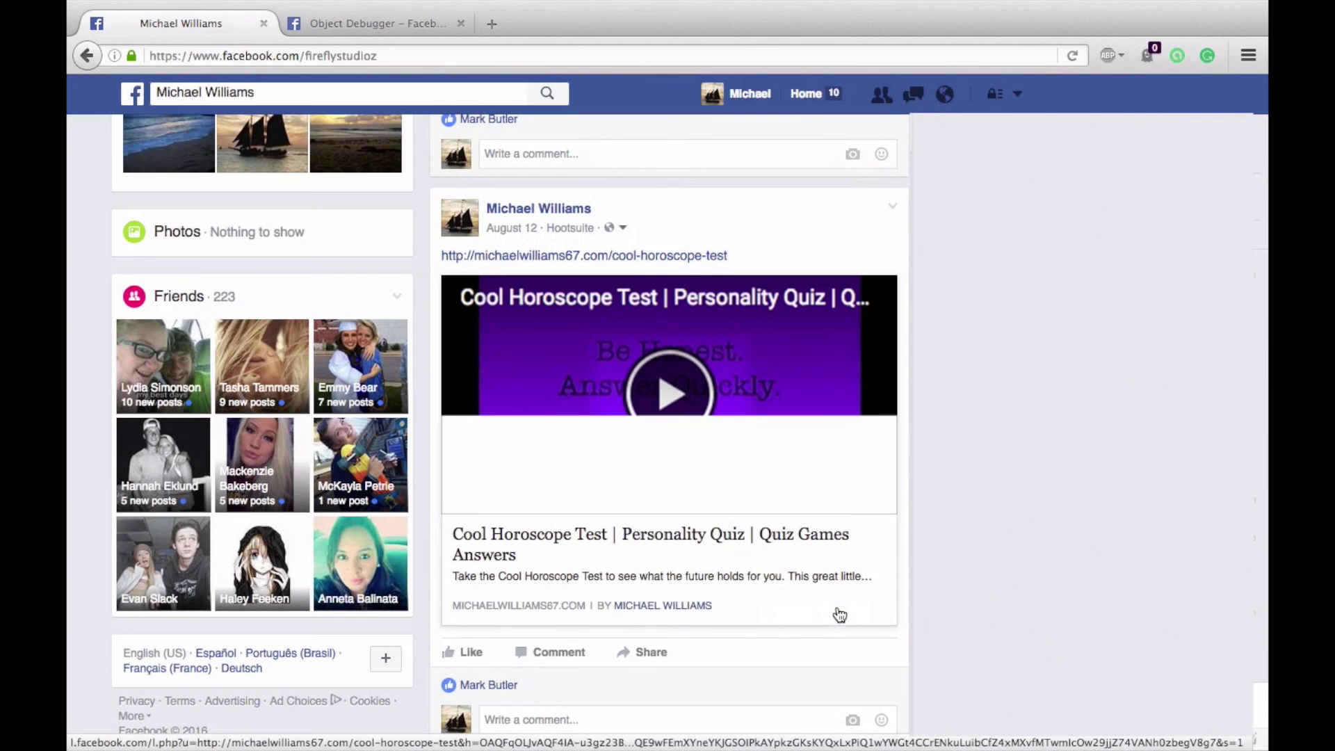